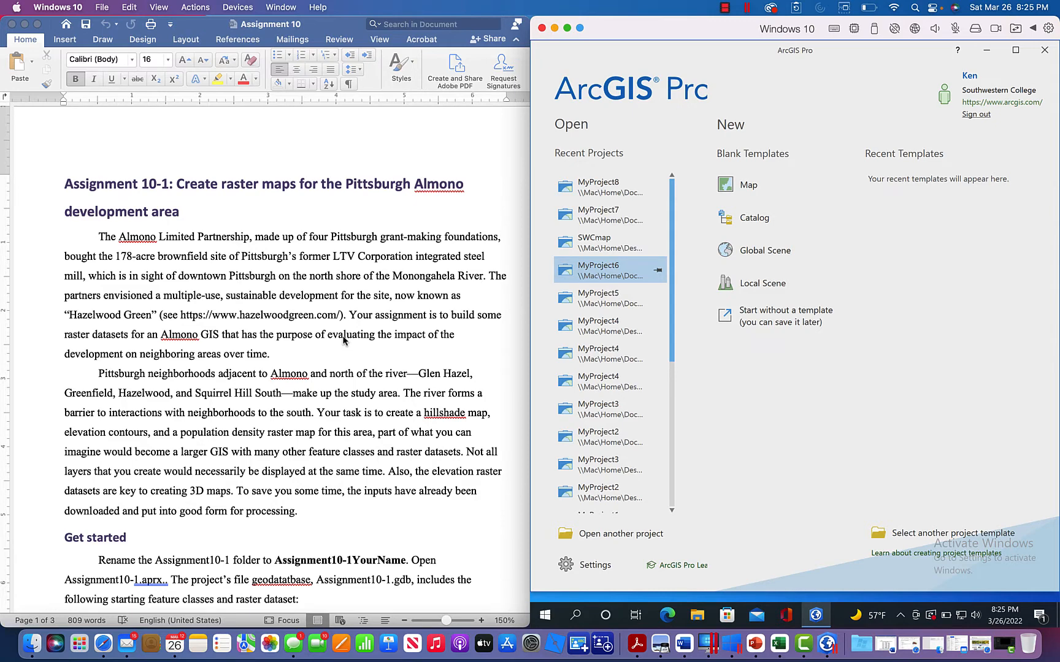
Create a new ArcGIS Pro project from the blank Map template, accepting the name MyProject9, the default location and a new project folder.
scroll(343, 341, down, 10)
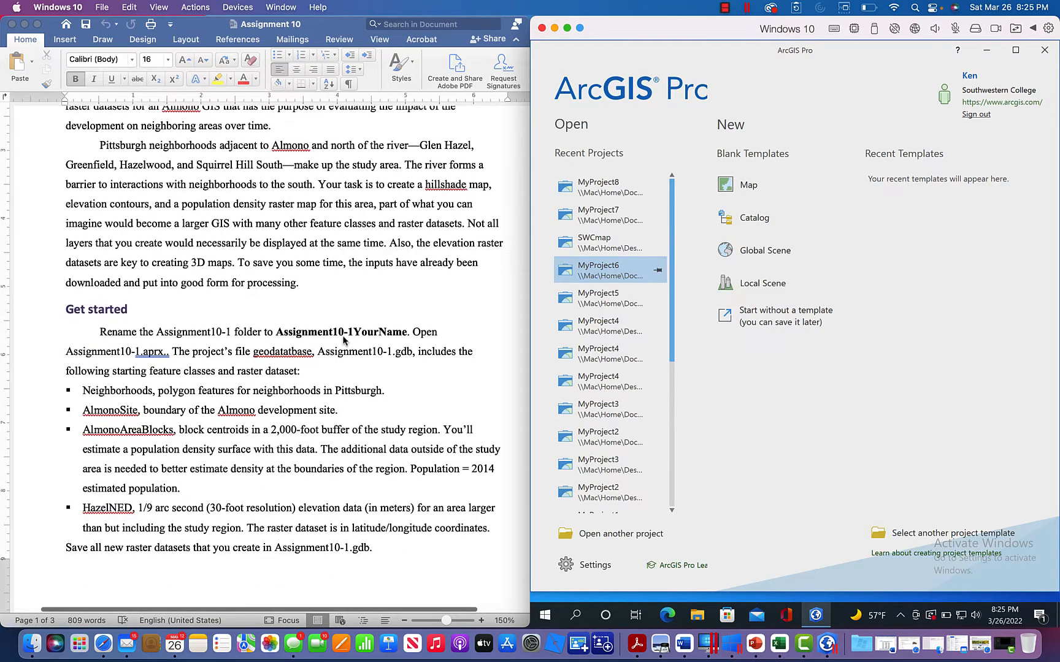
scroll(344, 339, down, 1)
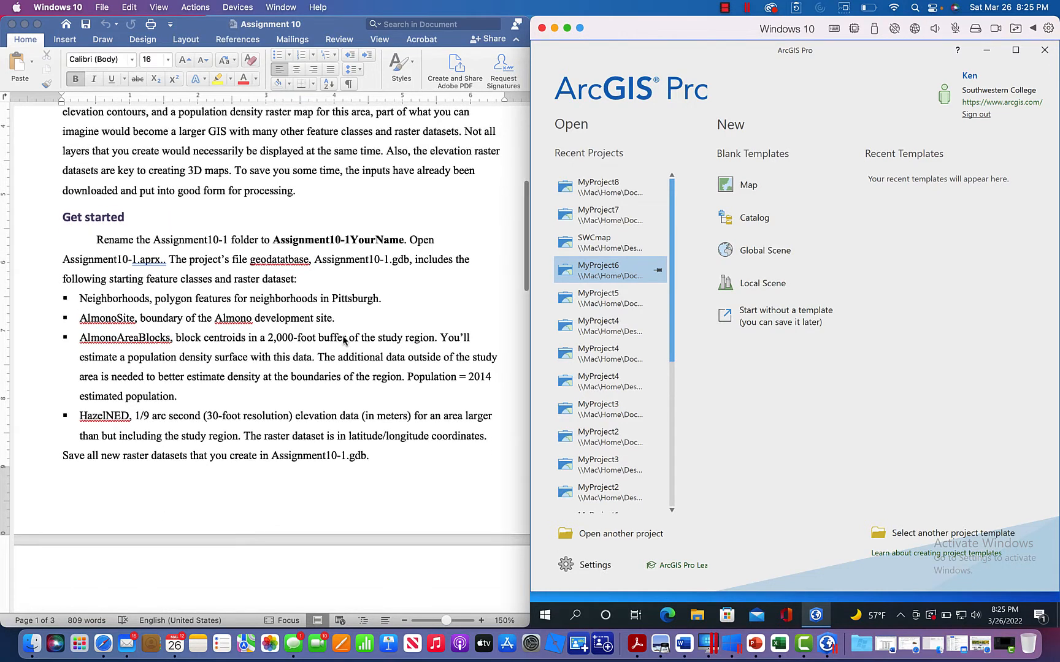
click(761, 187)
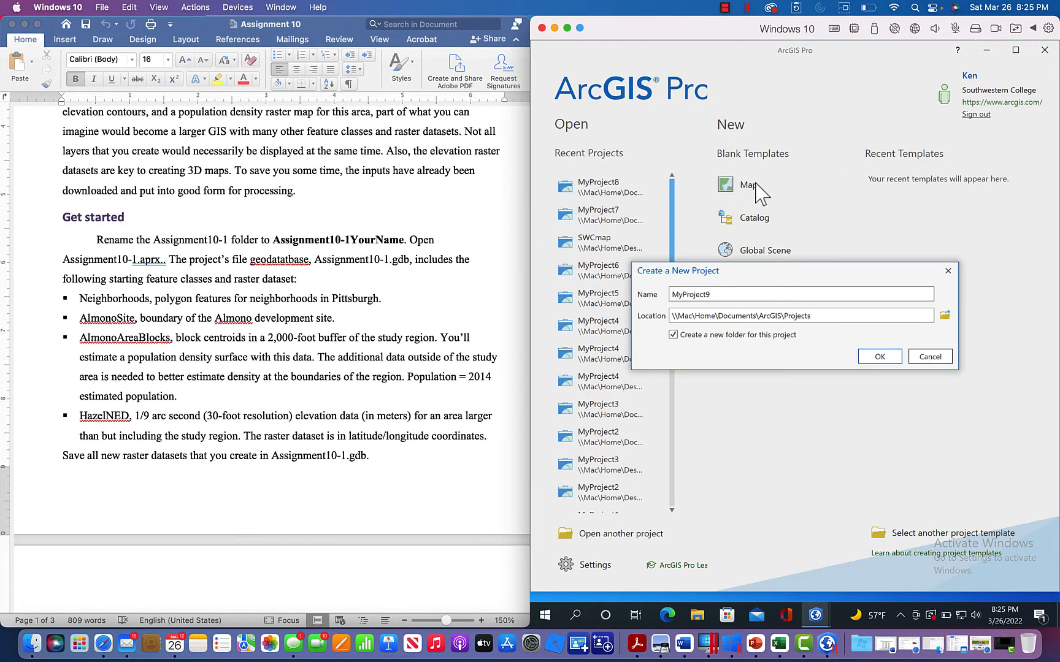
click(880, 356)
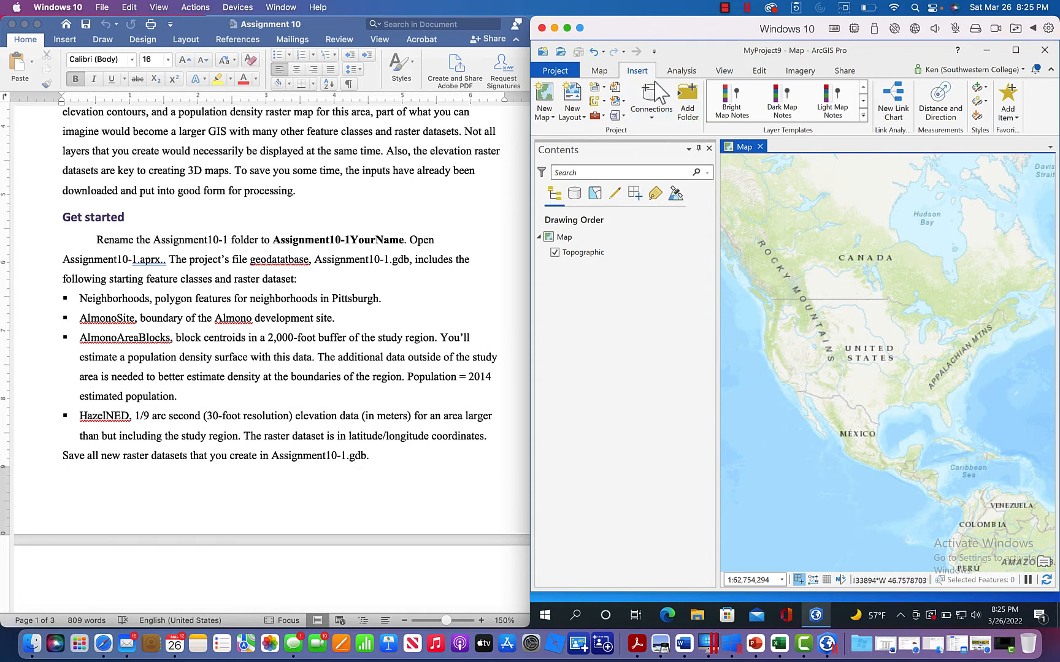
Add AlmonoAreaBlocks, AlmonoSite, HazelNED and Neighborhoods from the Assignment10-1.gdb geodatabase to the map, and widen the program window.
click(600, 71)
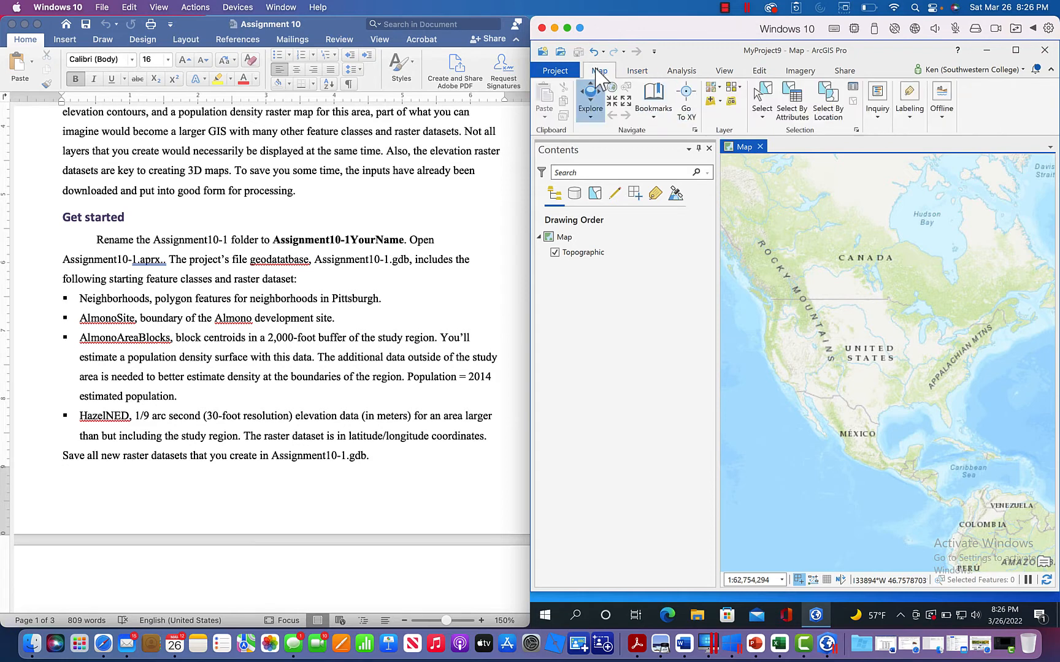
click(719, 99)
click(726, 125)
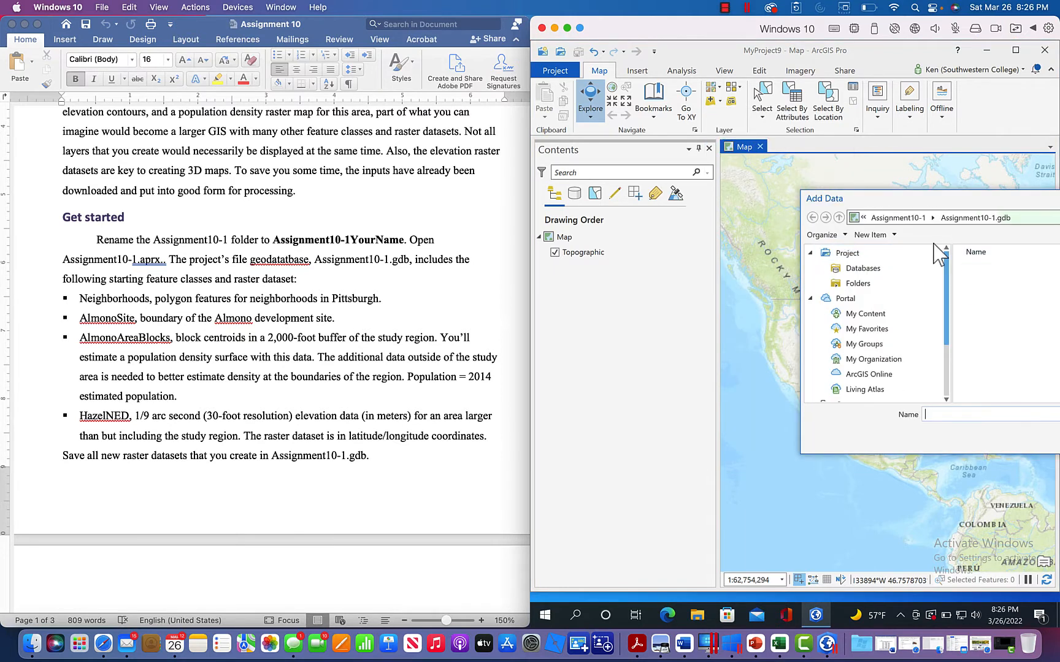
click(905, 220)
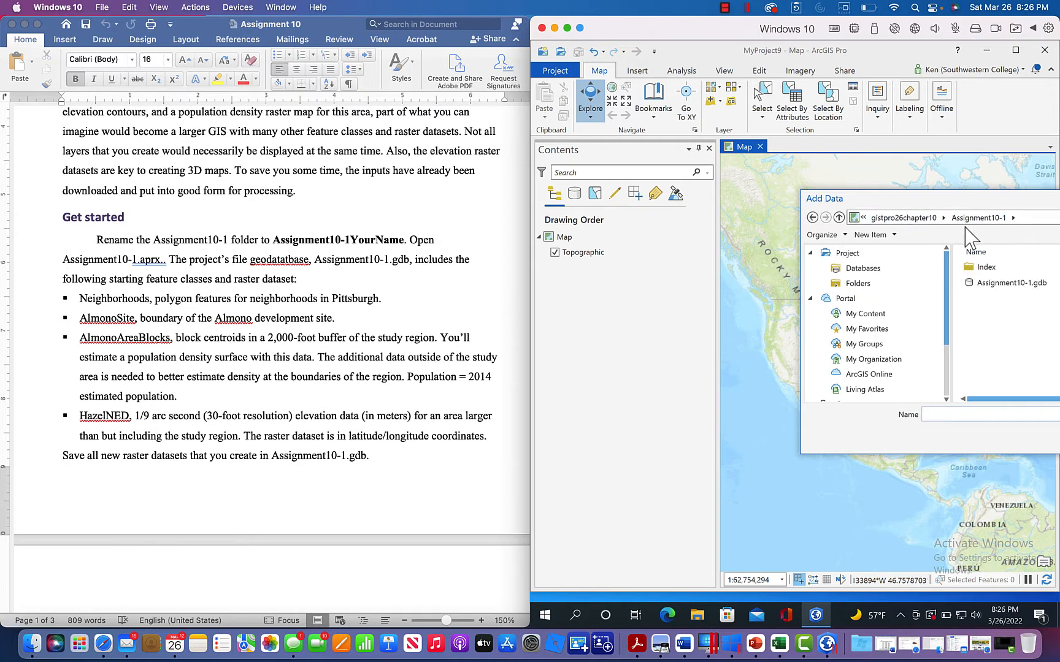
double_click(982, 283)
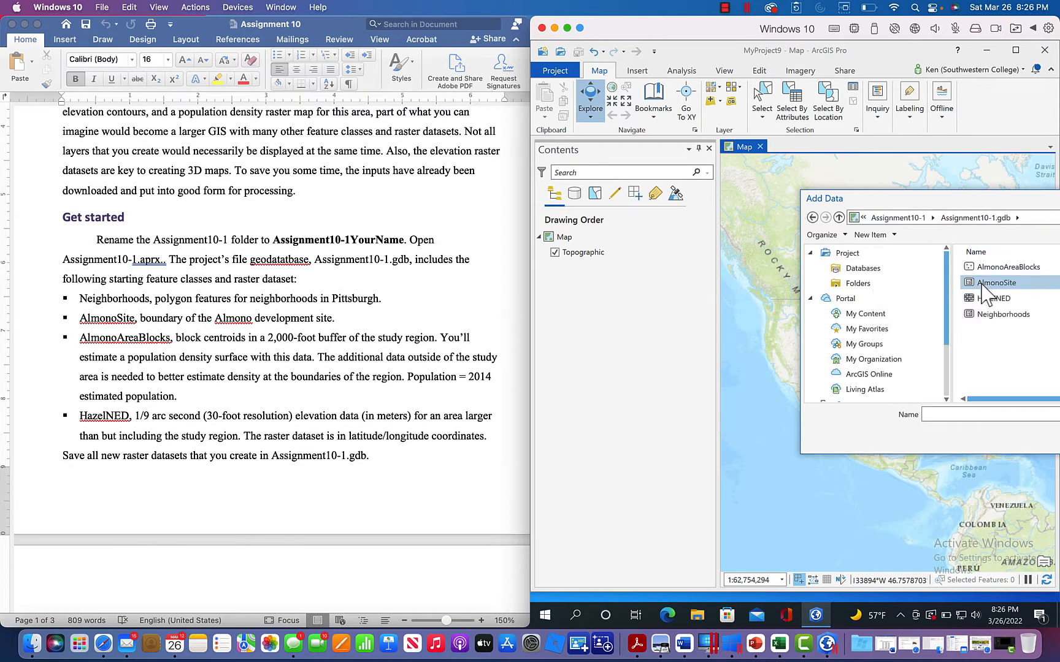
drag(734, 30, 601, 45)
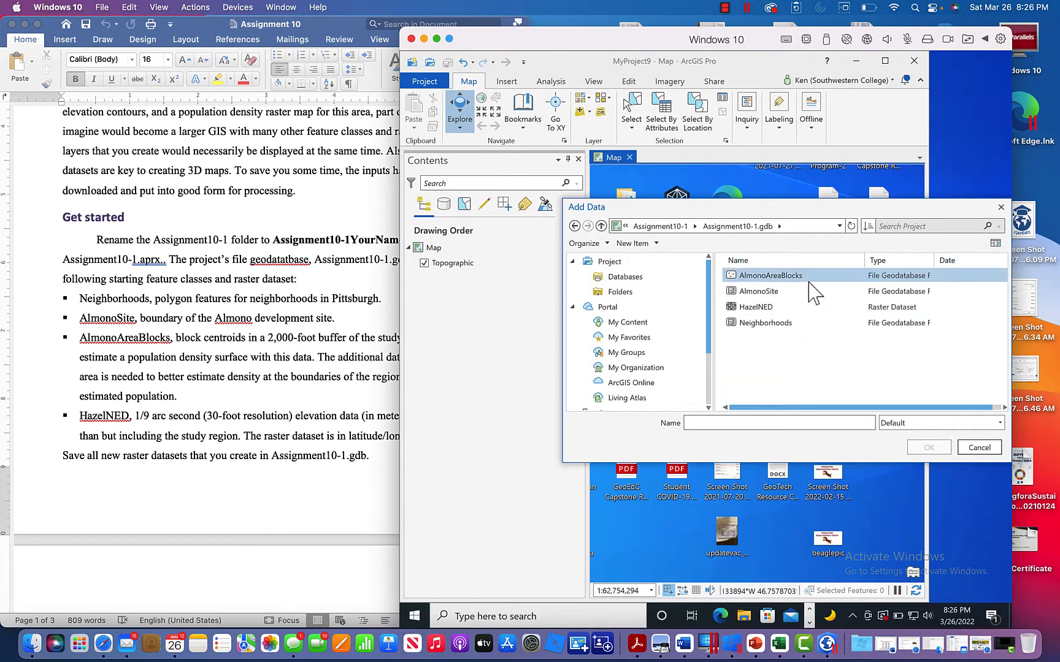
click(798, 277)
shift+click(765, 324)
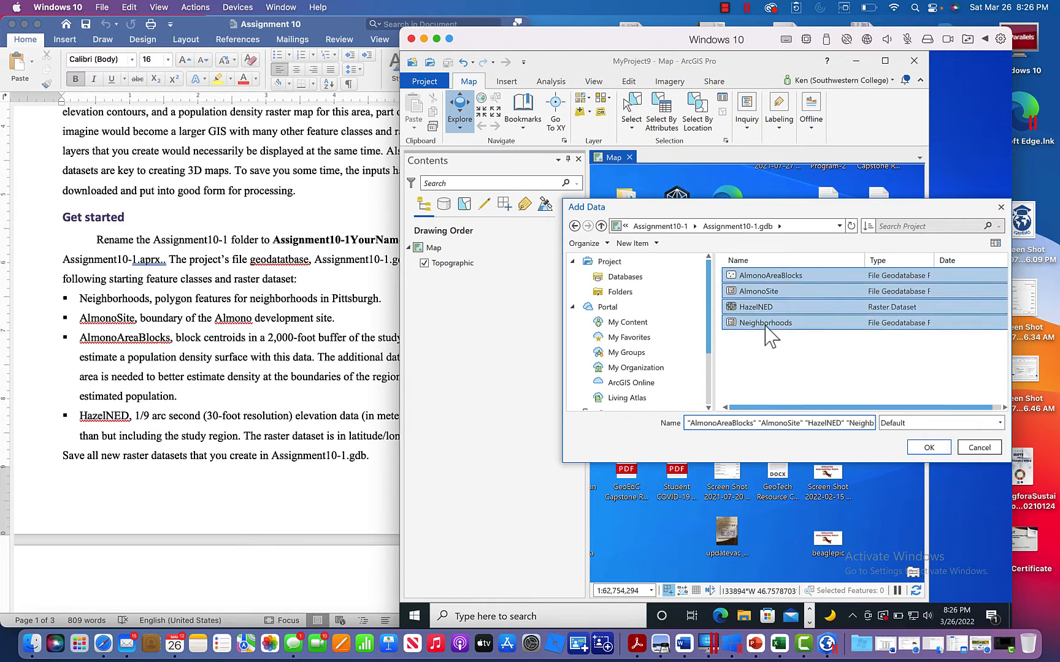
click(931, 444)
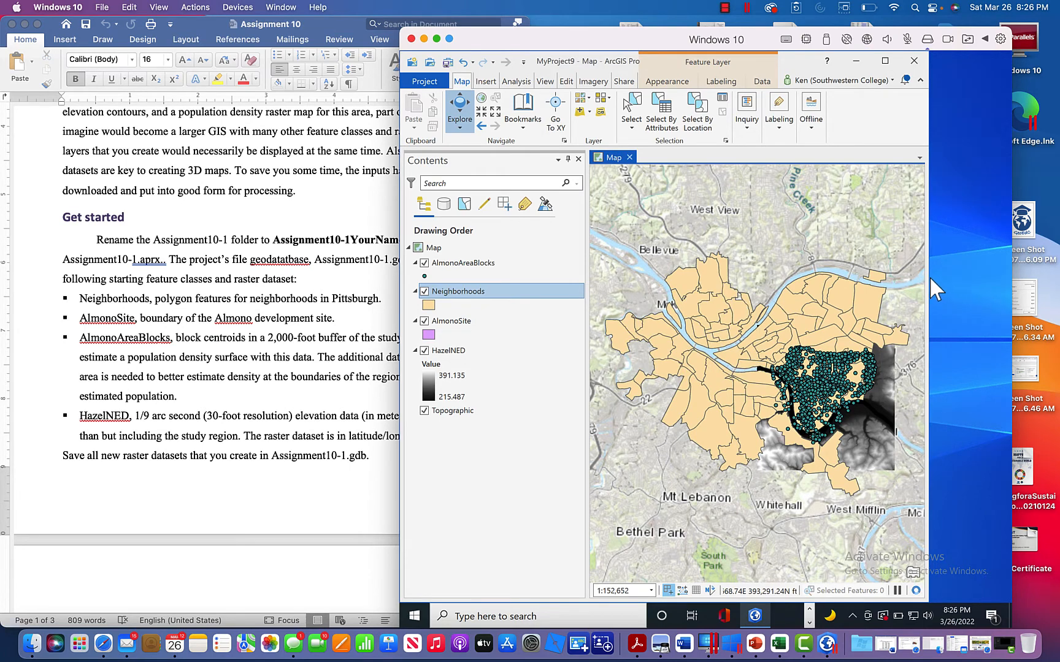
drag(929, 277, 1031, 282)
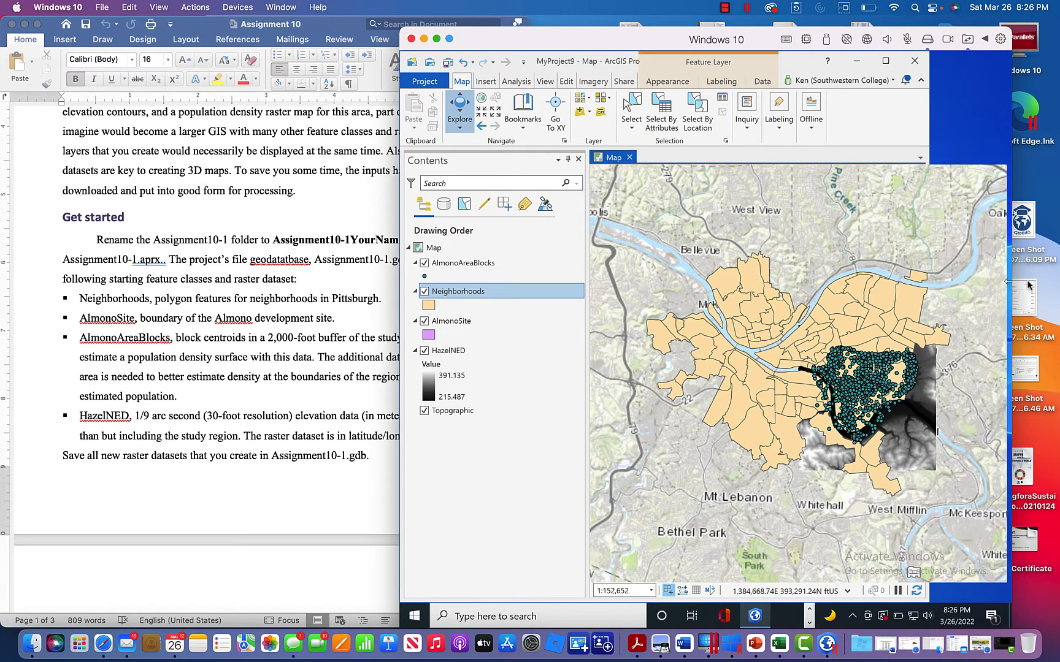
Switch to the Word assignment document and read the instructions for creating the study region and the hillshade.
click(233, 390)
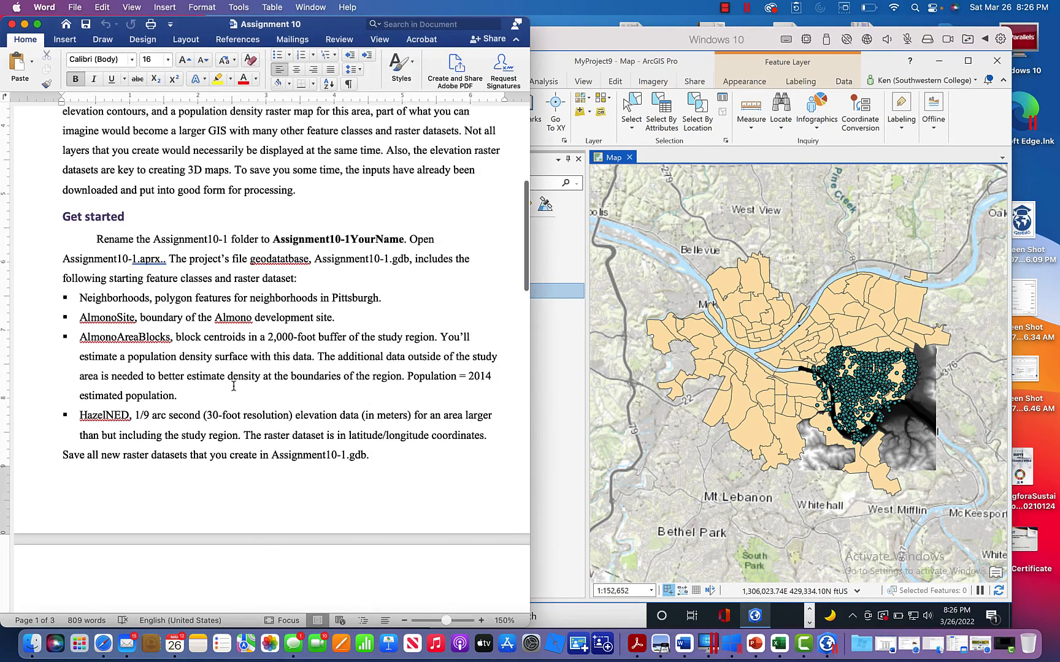
scroll(234, 386, down, 6)
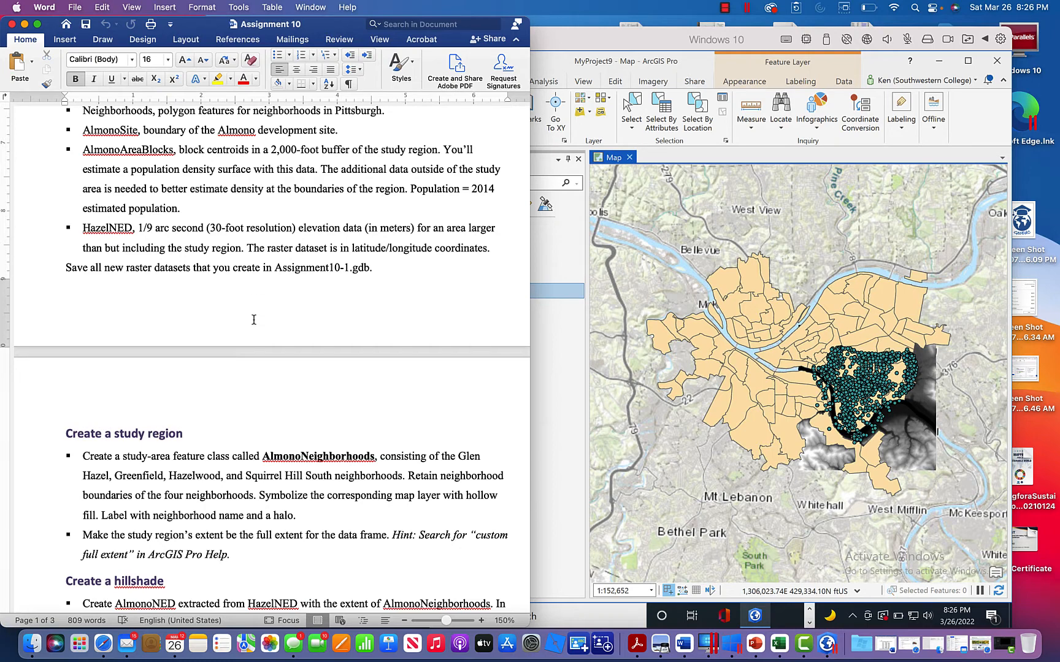
scroll(253, 320, down, 3)
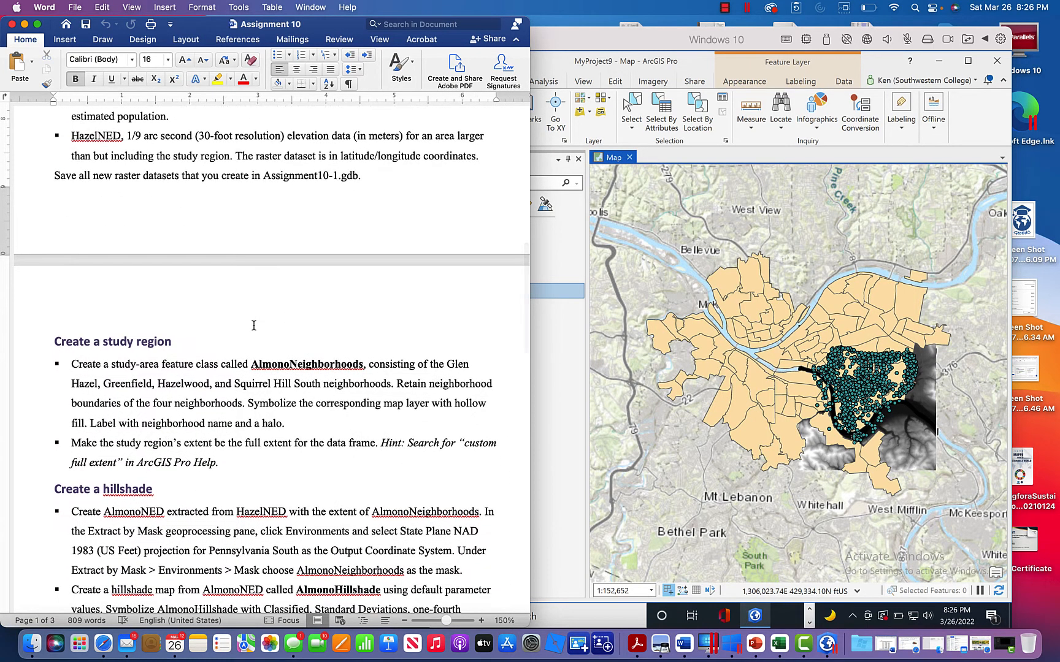
scroll(254, 325, down, 2)
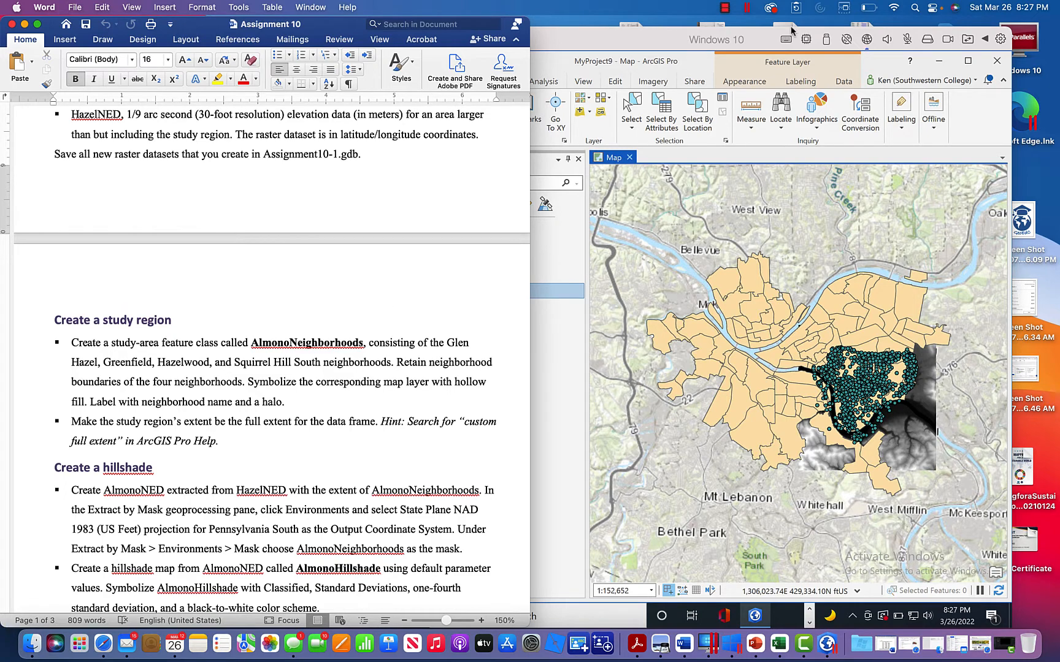
Return to ArcGIS Pro and examine the neighborhood names in the HOOD column of the Neighborhoods attribute table, closing the table when done.
drag(665, 42, 685, 42)
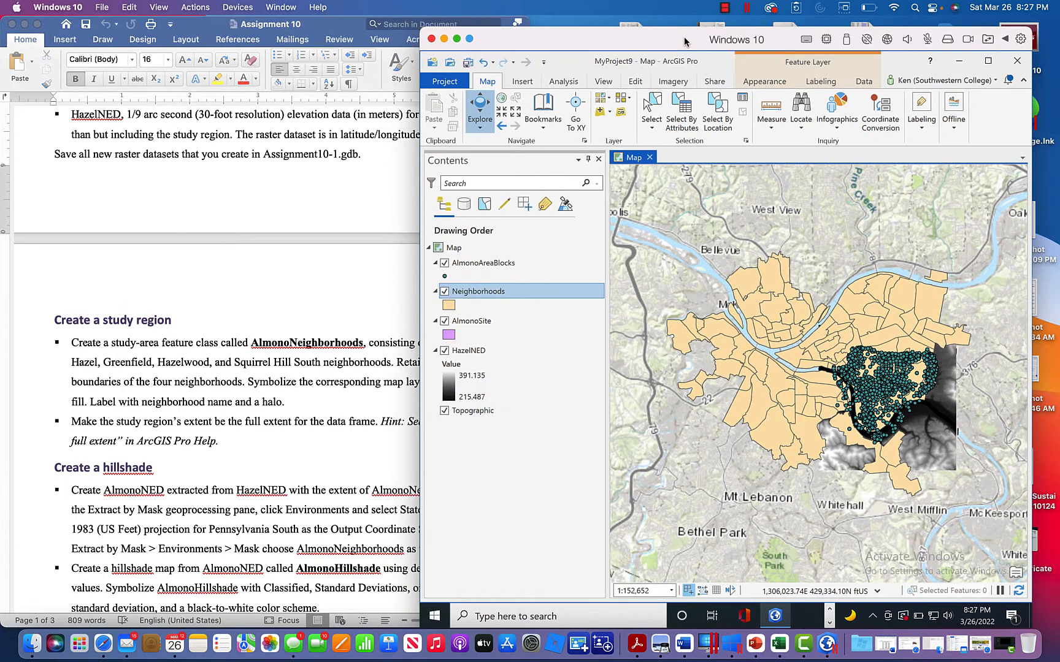
click(654, 130)
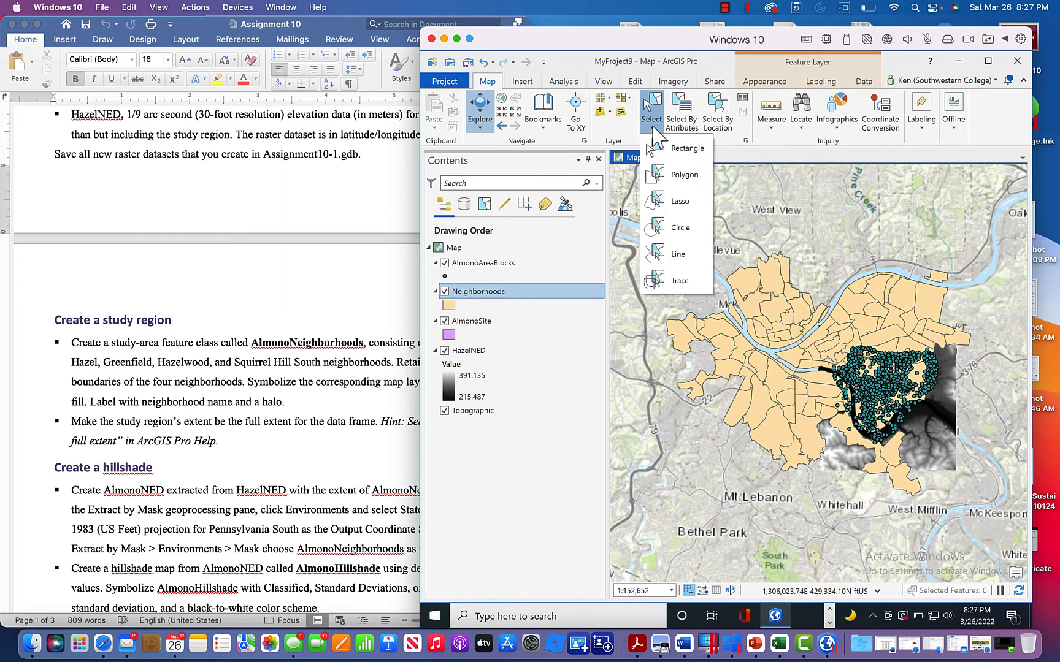
click(654, 129)
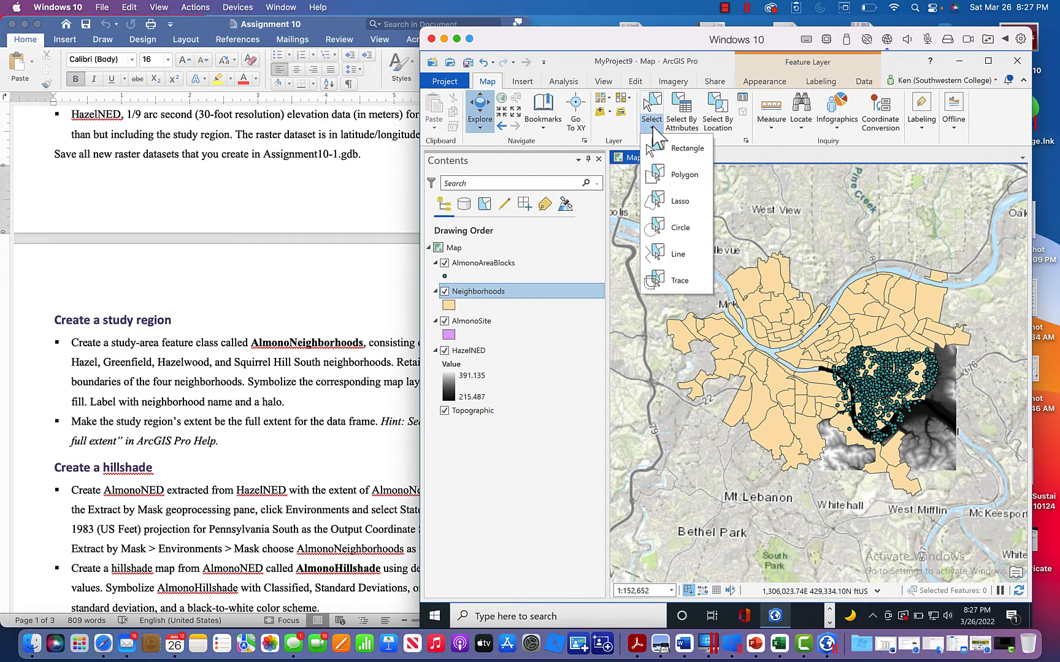
right_click(490, 293)
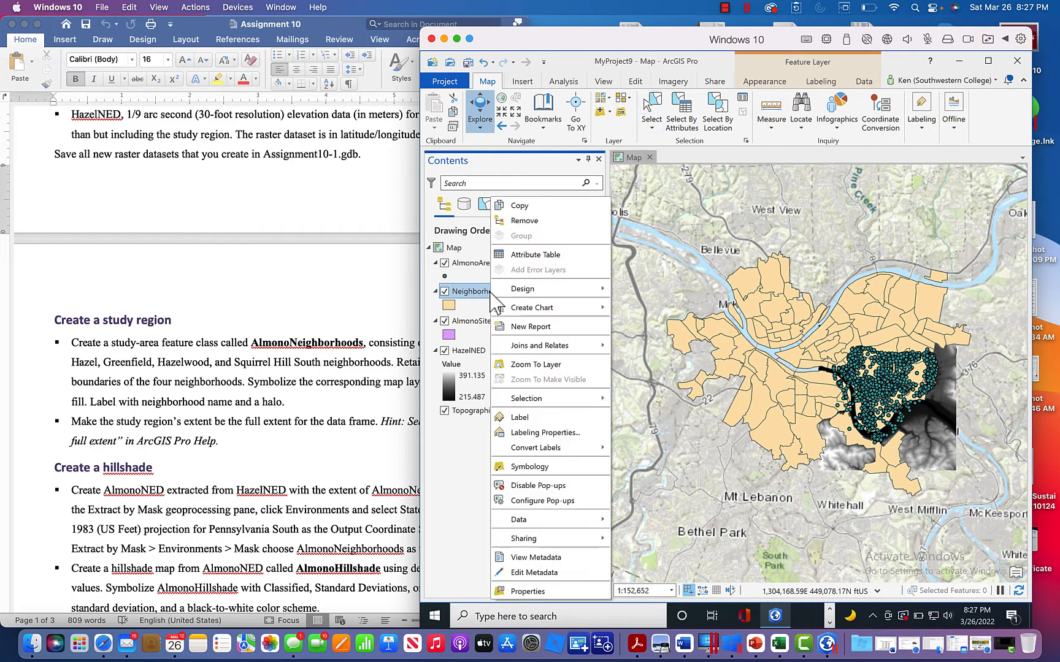
click(536, 256)
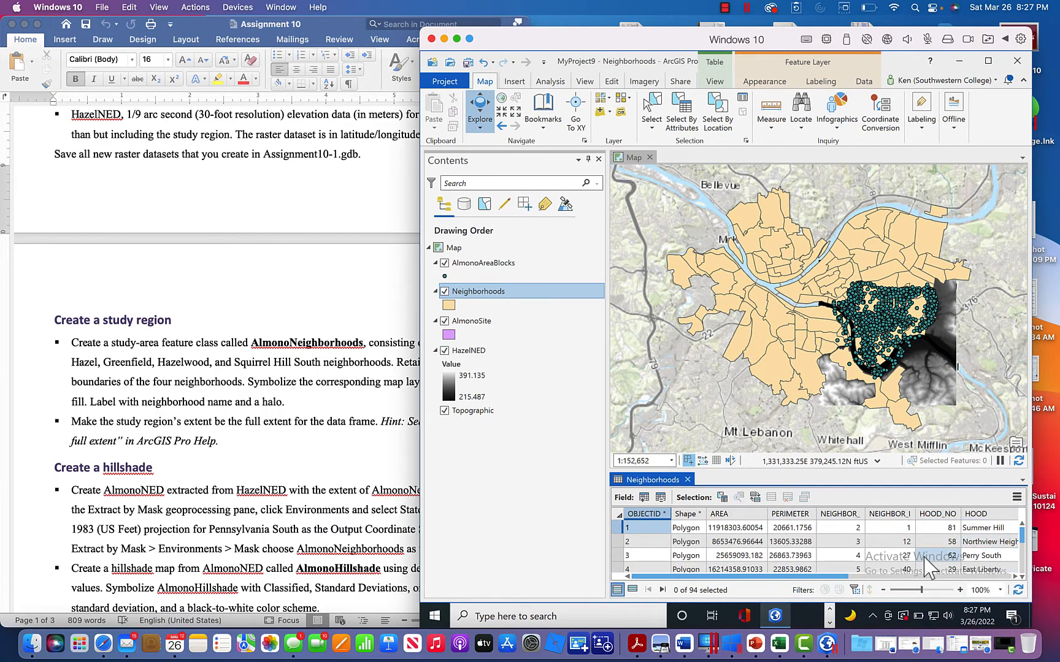
click(837, 569)
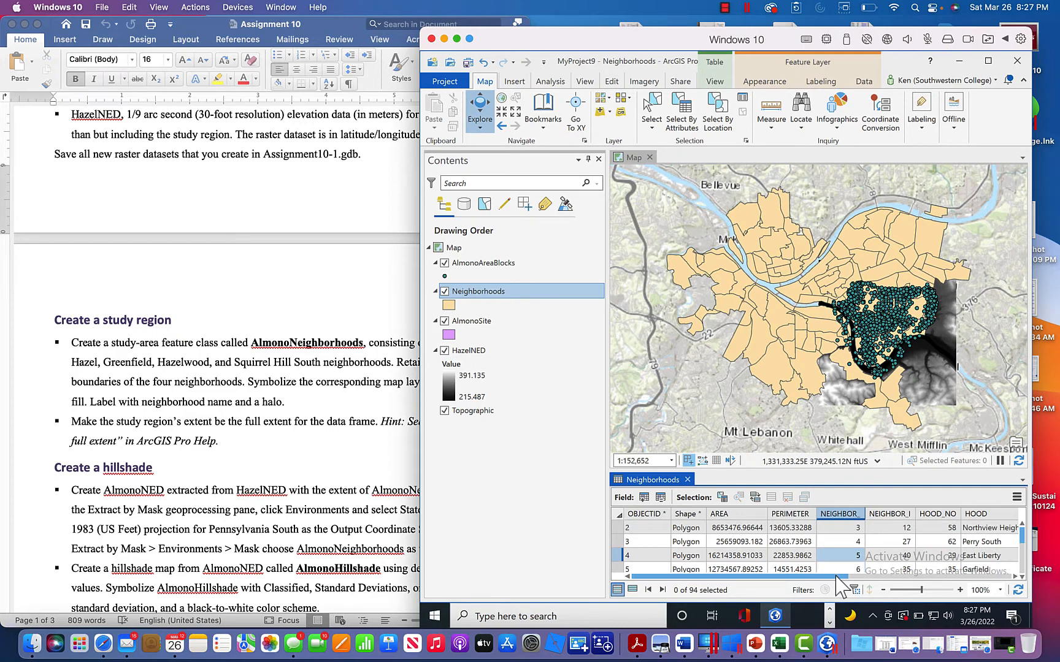
drag(837, 576, 878, 577)
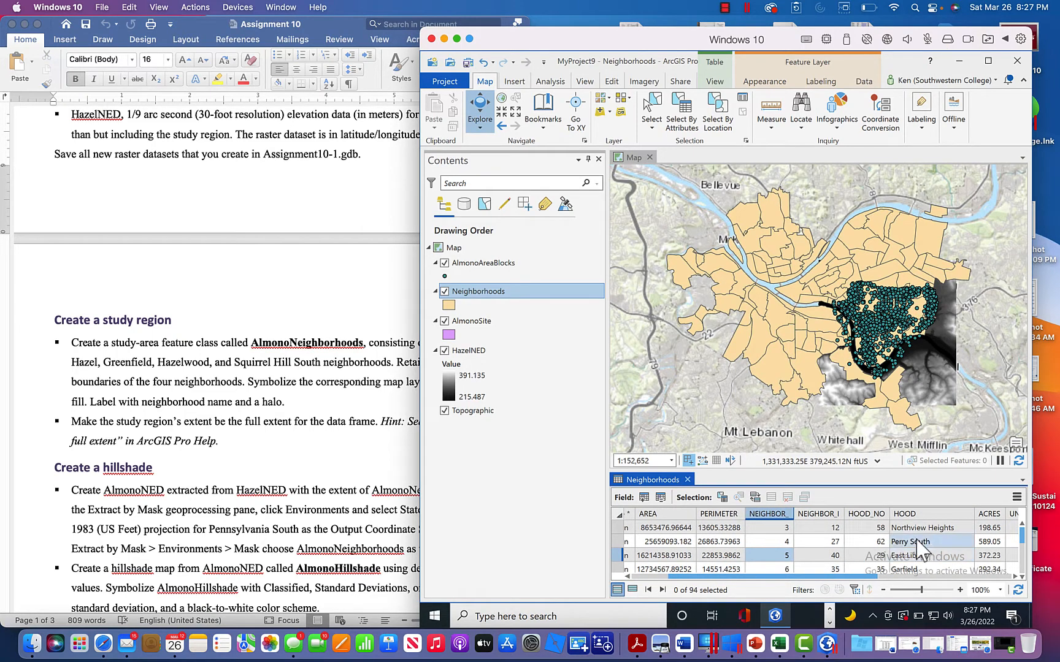
scroll(920, 548, down, 10)
scroll(920, 547, up, 3)
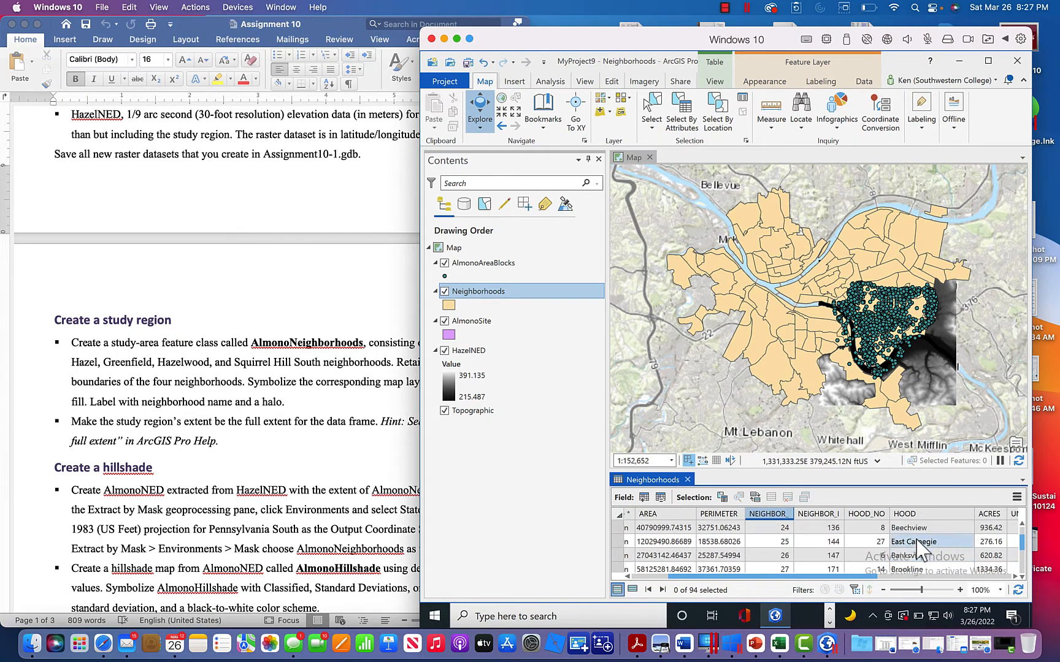
click(688, 479)
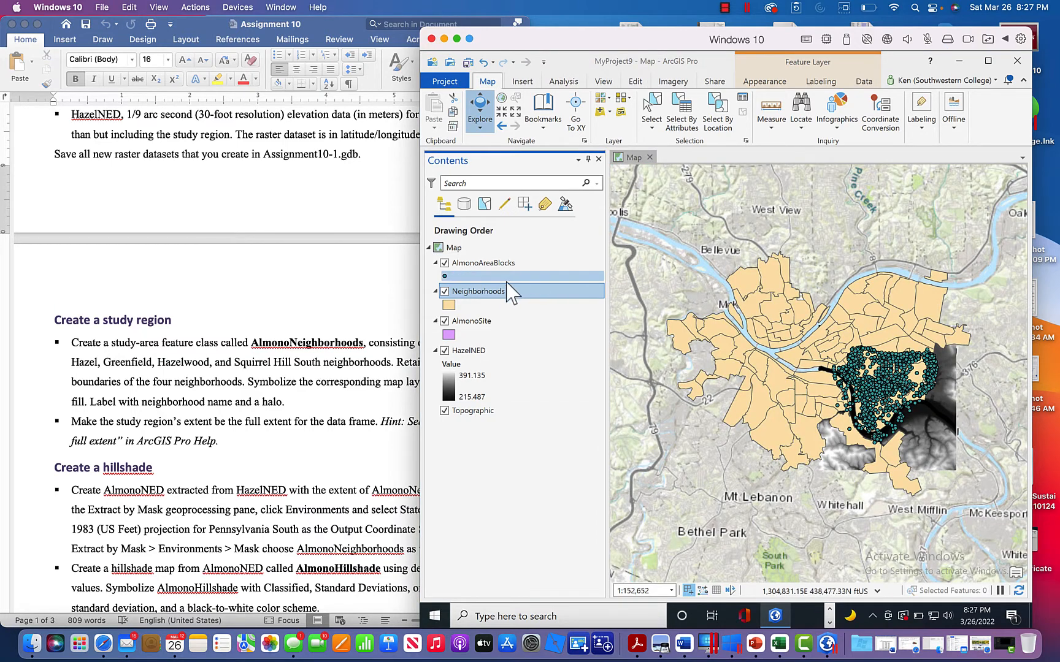
Start a Select By Attributes query on the Neighborhoods layer as a new selection and begin a new expression.
click(651, 125)
click(653, 127)
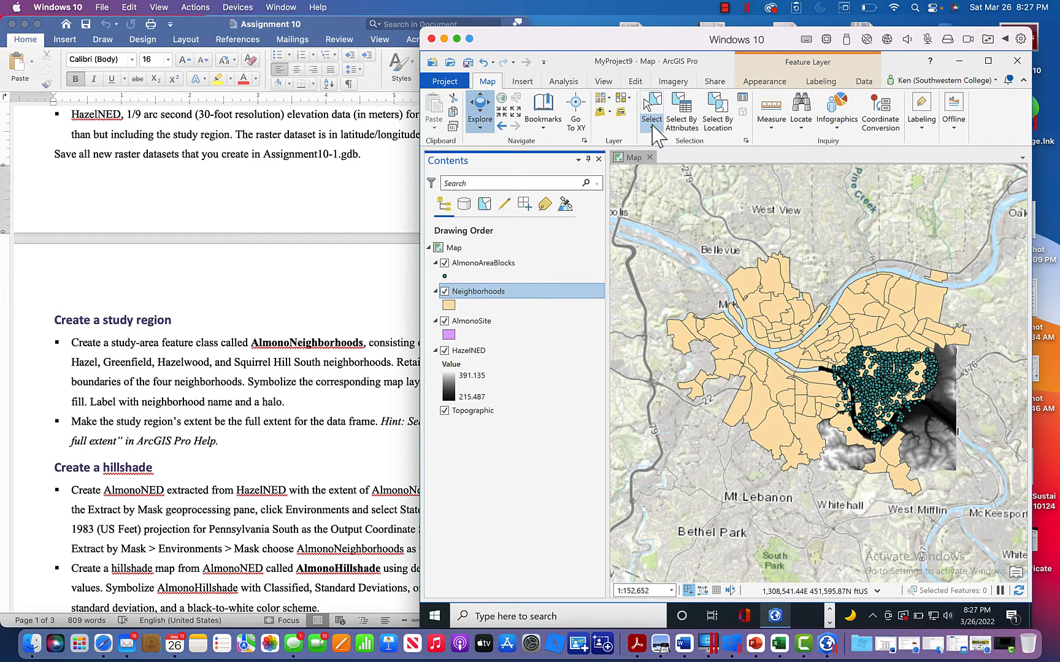
click(687, 106)
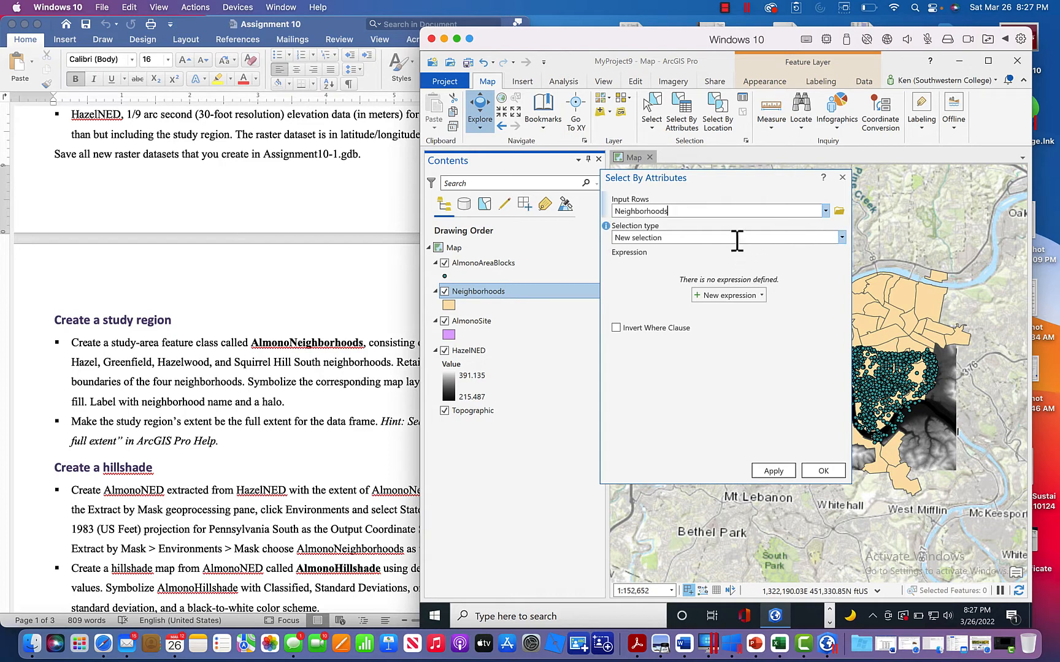
click(843, 238)
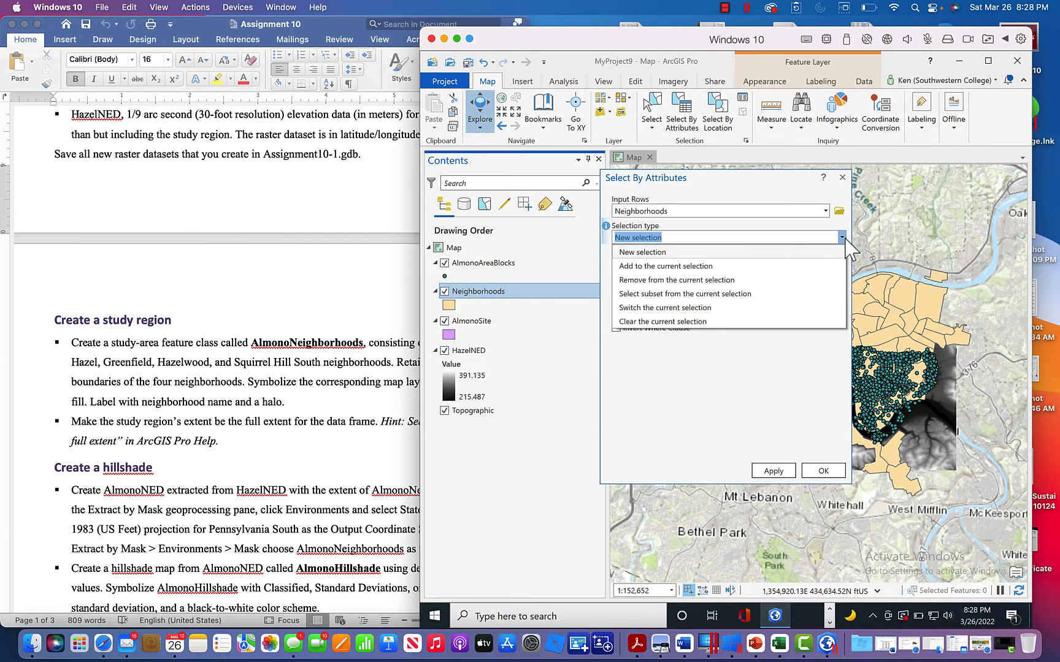
click(844, 239)
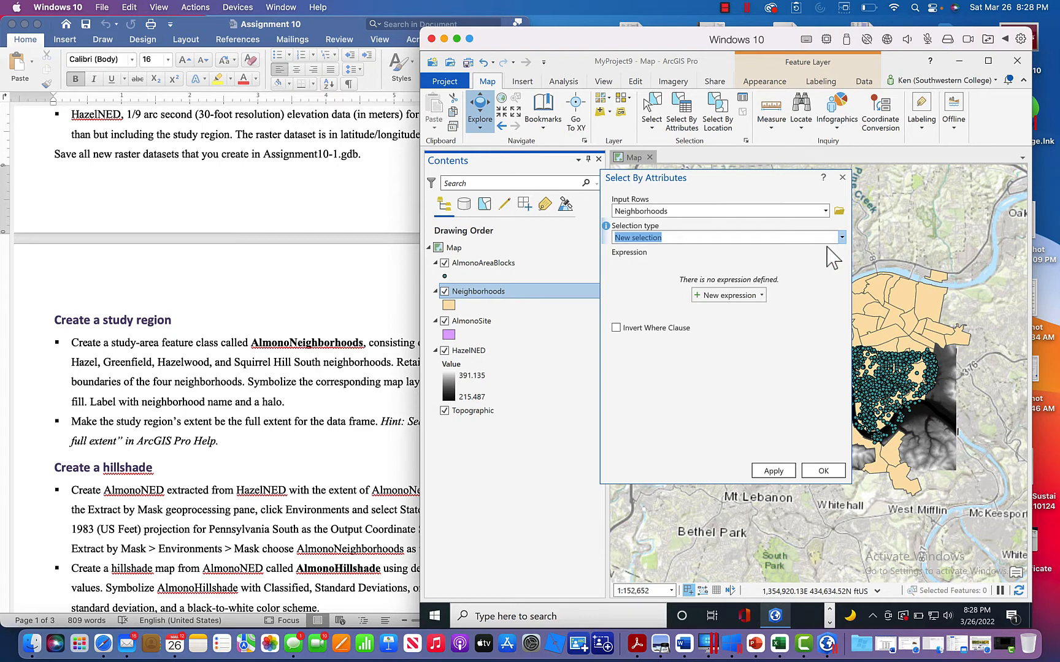
click(730, 297)
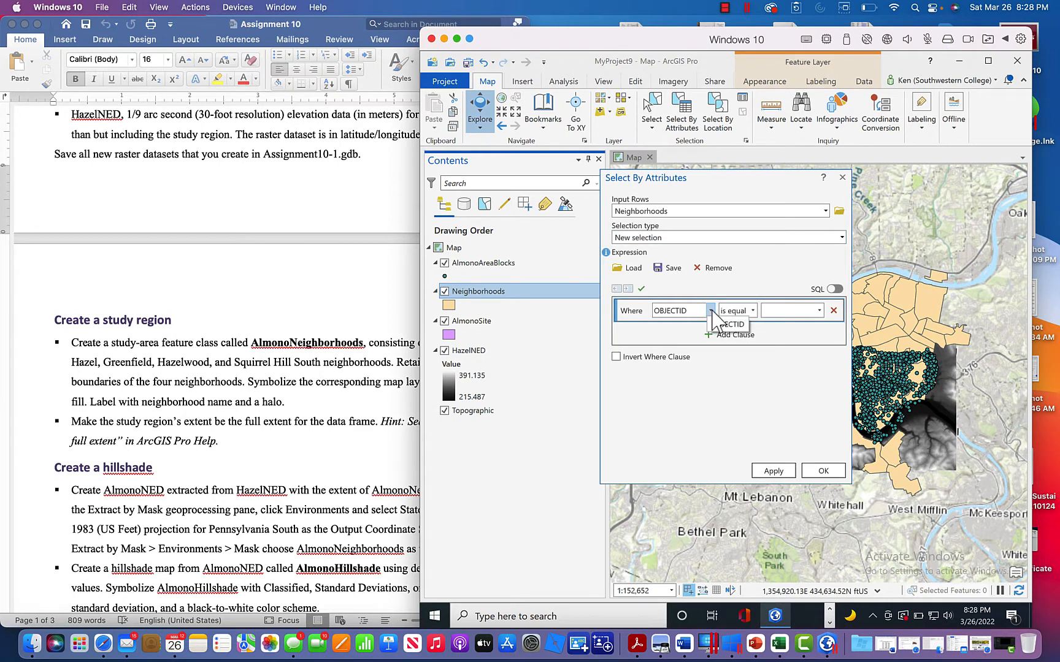
Set the first query clause to HOOD is equal to Glen Hazel.
click(710, 311)
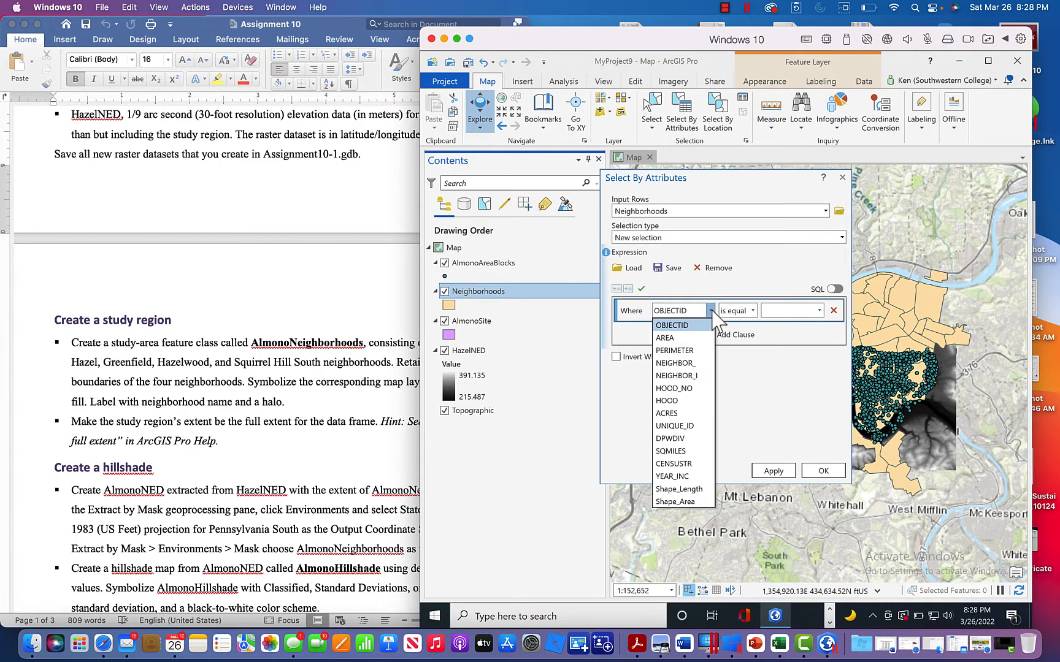
click(687, 401)
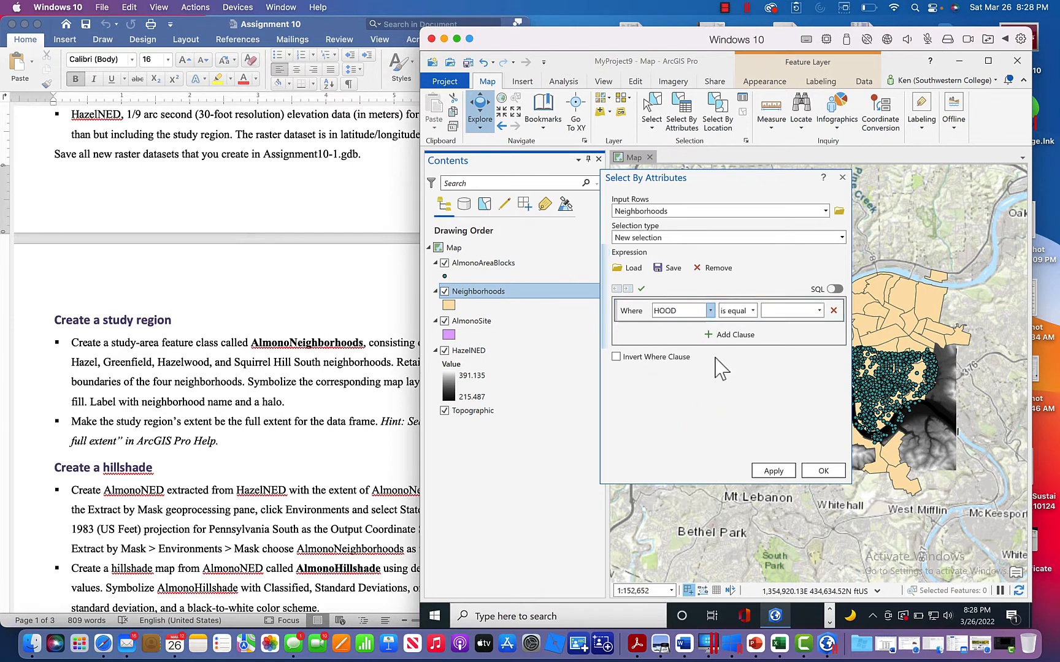
click(819, 311)
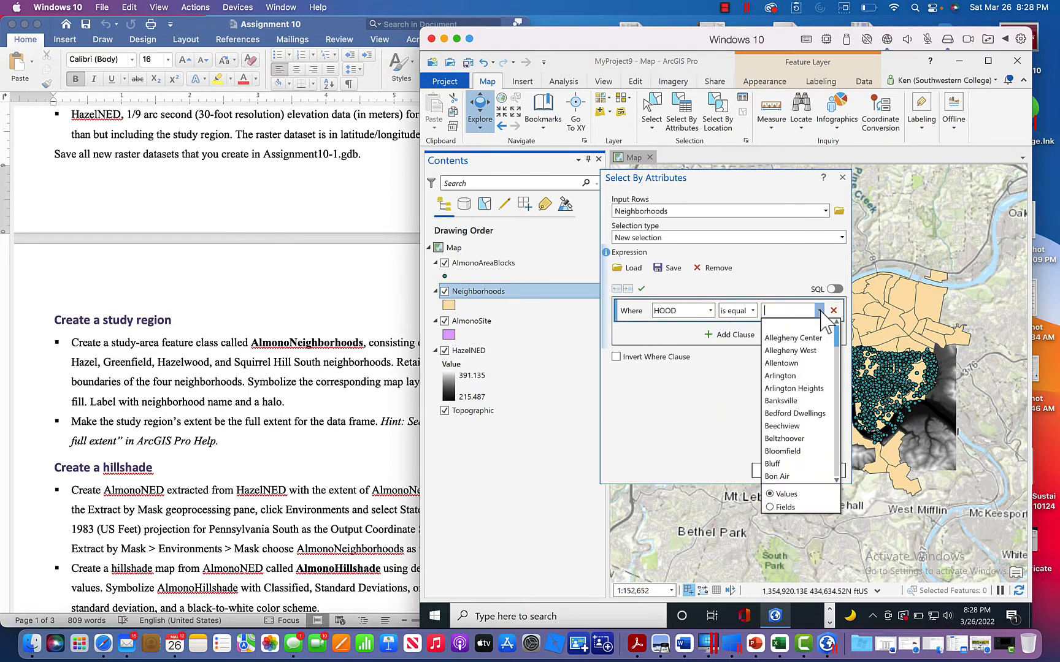
drag(612, 46, 672, 46)
text(Gl)
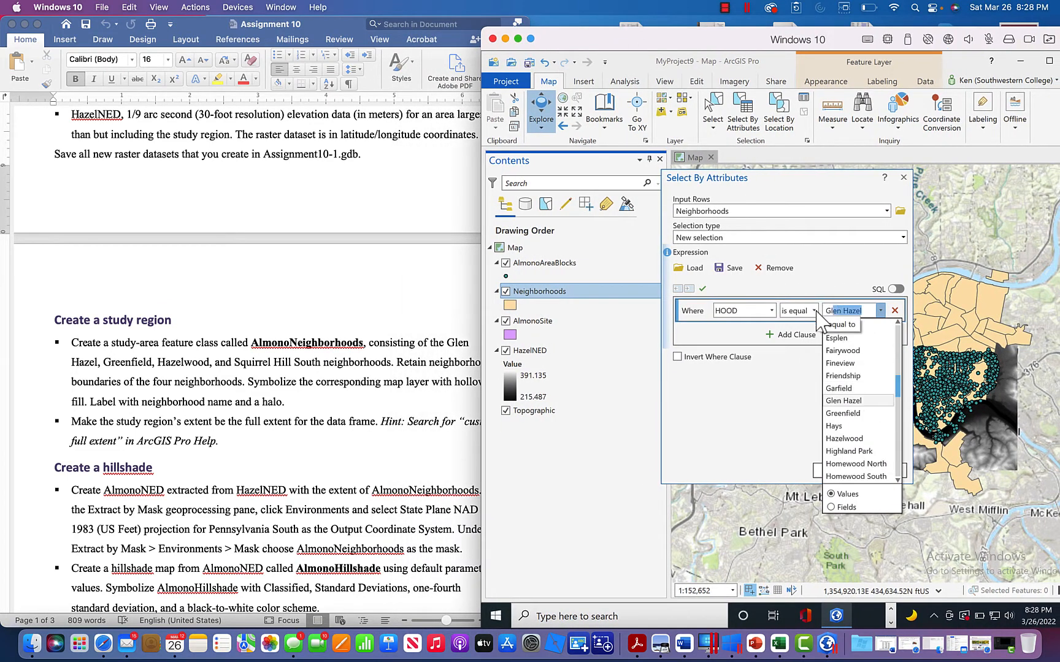
text(en)
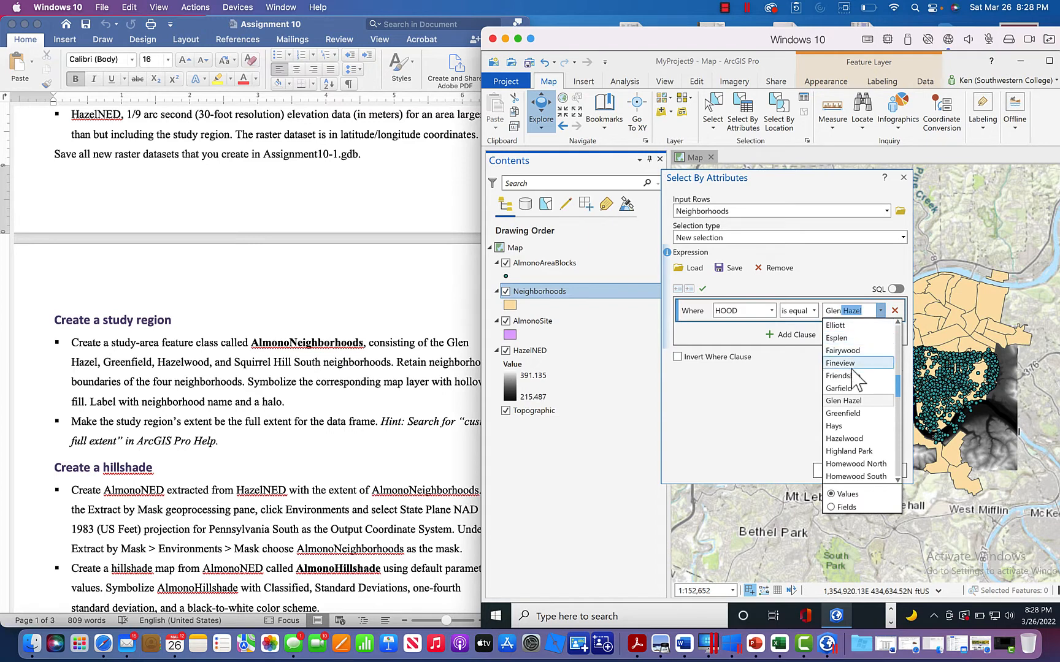
click(850, 401)
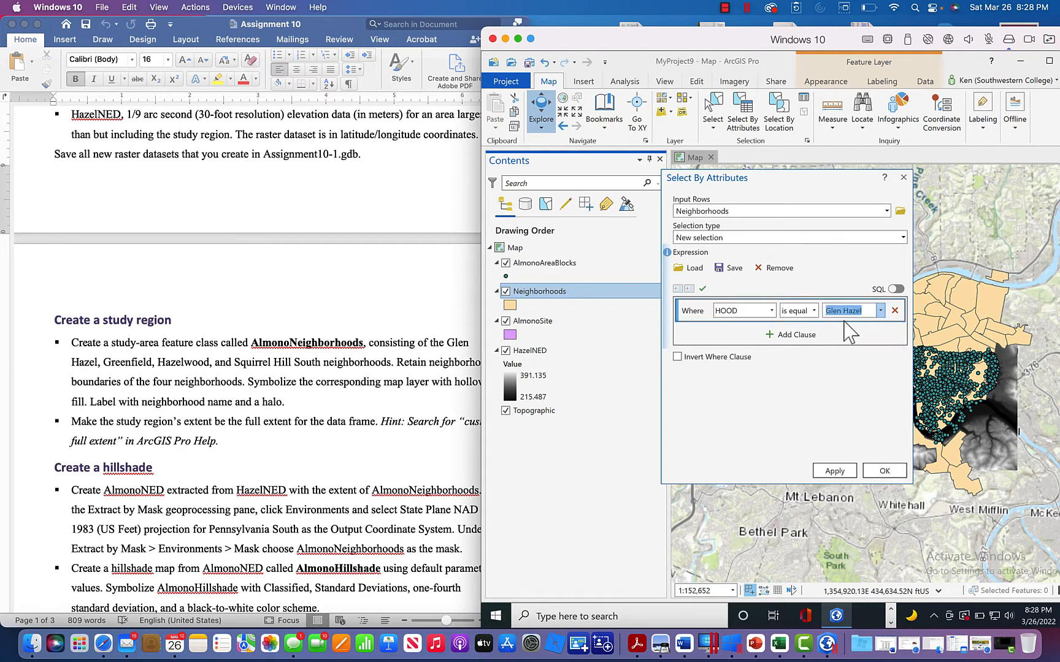
Add a second clause joined with Or, where HOOD is equal to Greenfield.
click(775, 336)
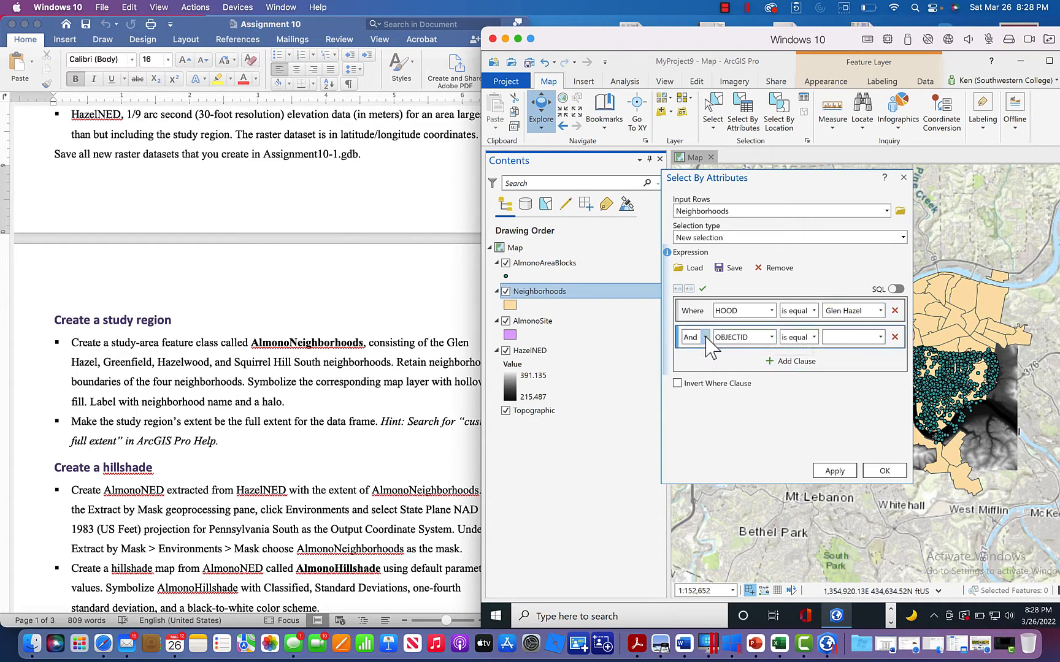
click(706, 337)
click(700, 362)
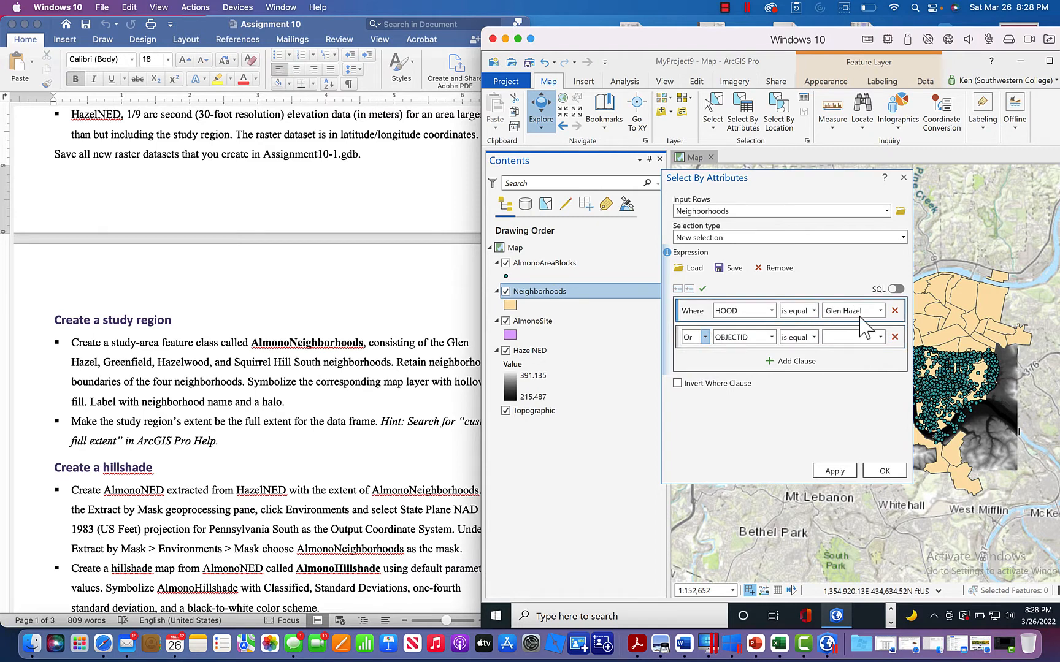
click(771, 337)
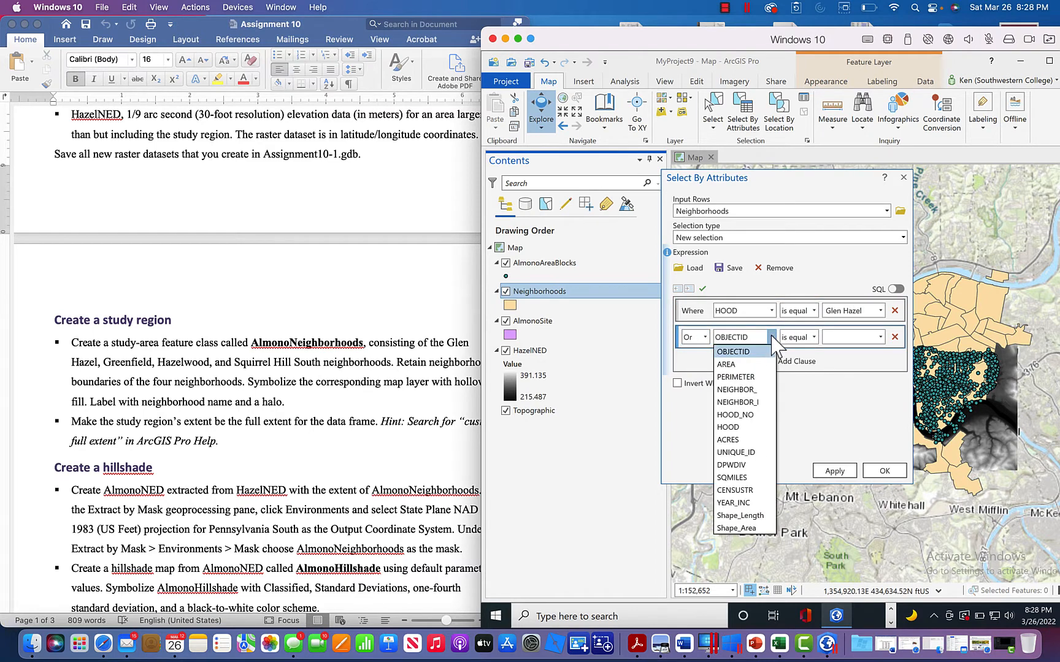
click(739, 427)
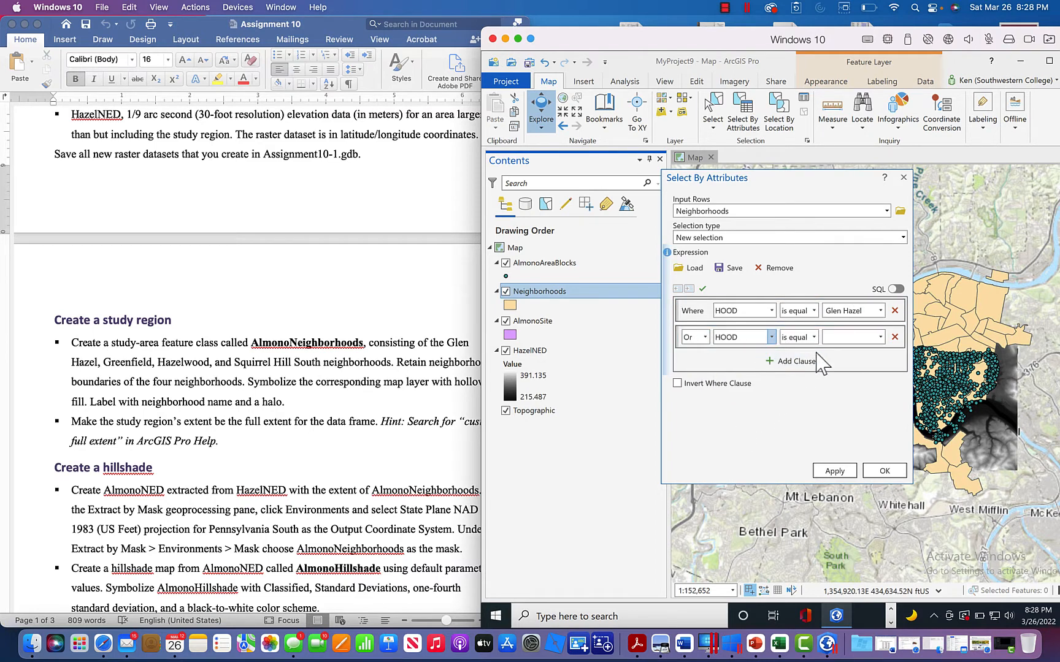
click(881, 337)
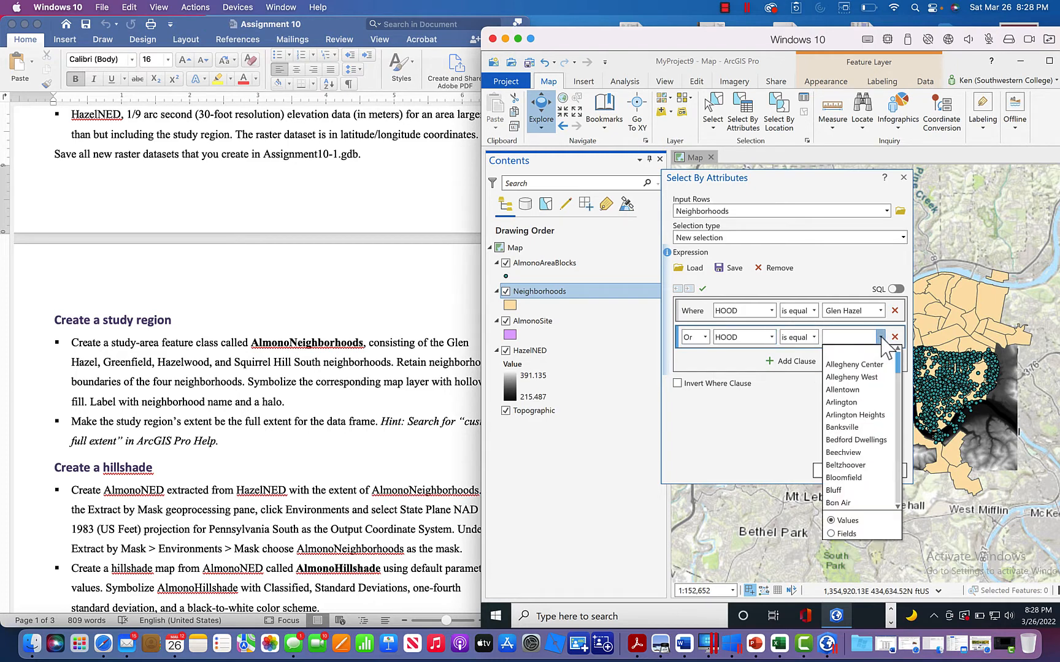
text(Greenfield)
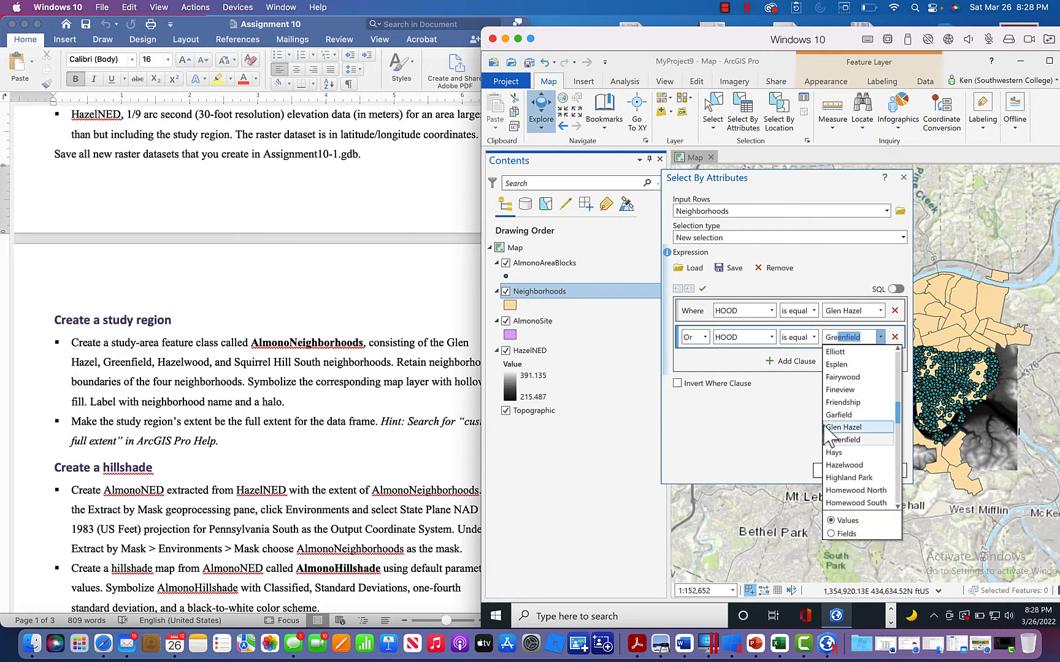
click(843, 440)
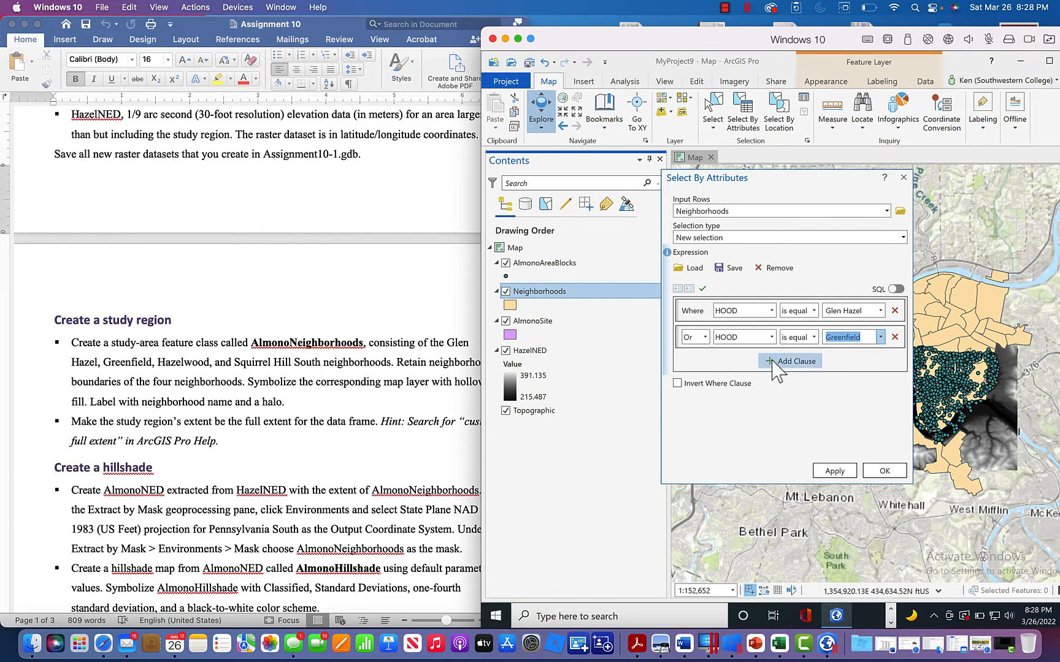
Add a third clause joined with Or, where HOOD is equal to Hazelwood.
click(792, 362)
click(706, 364)
click(691, 371)
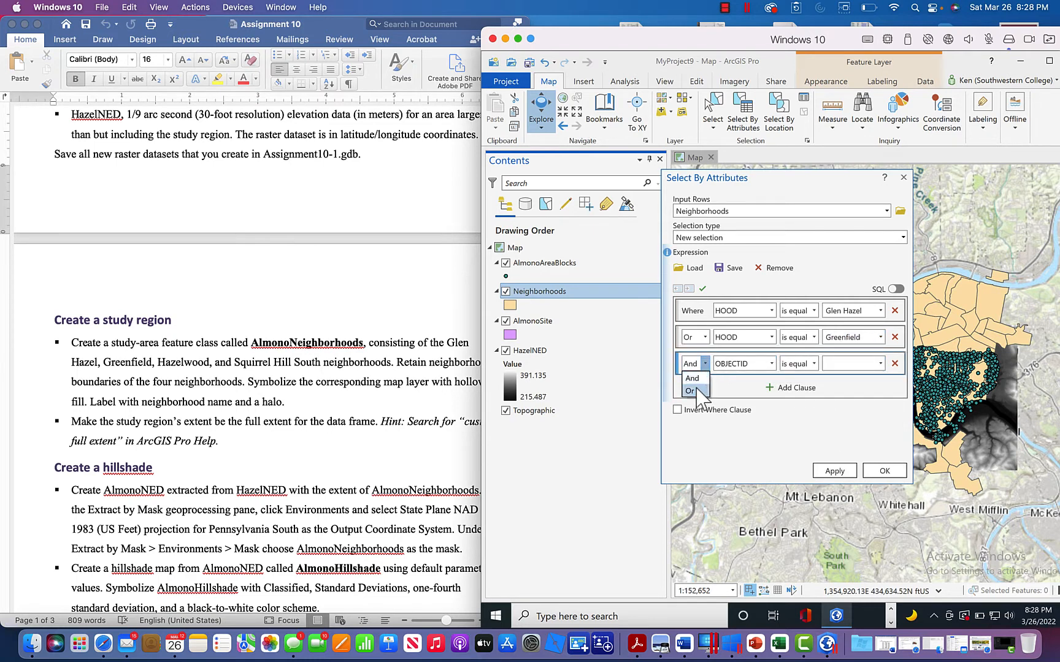
click(771, 363)
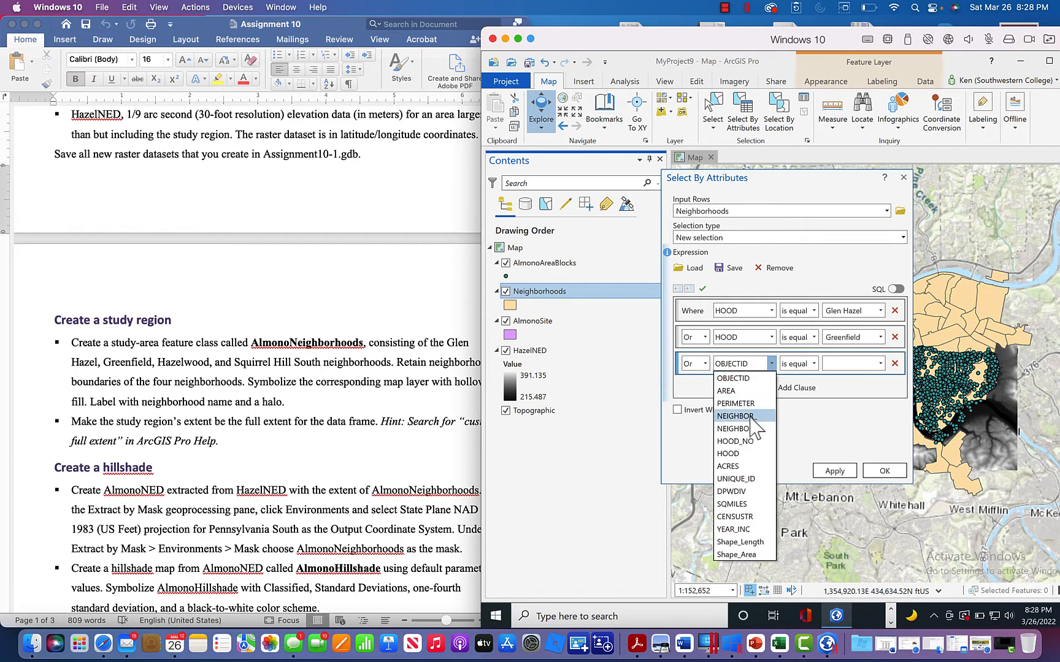
click(736, 453)
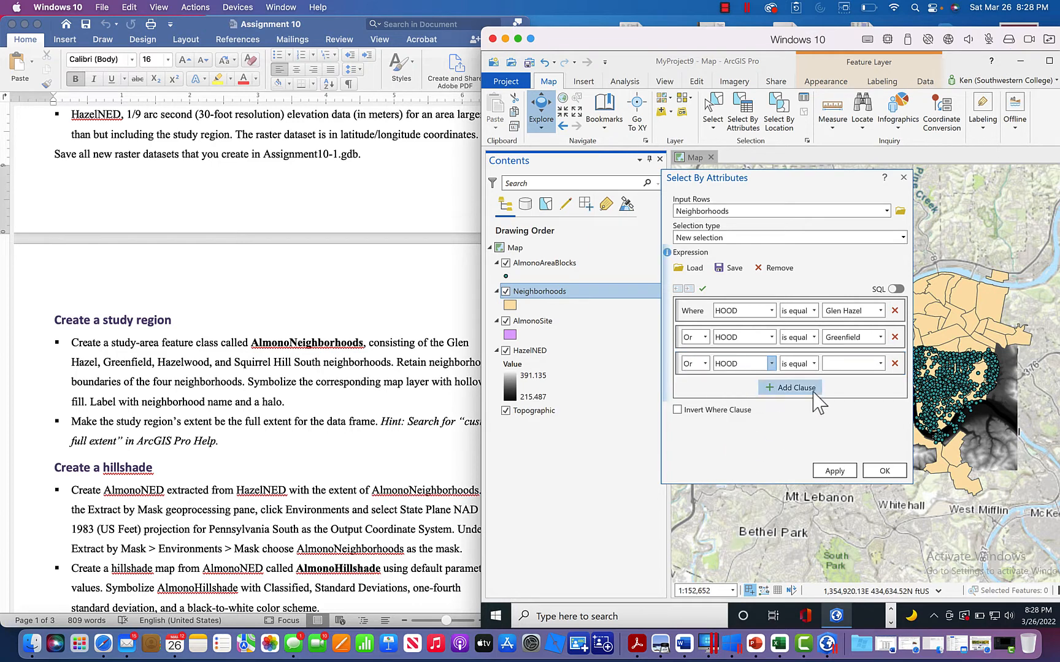
click(881, 364)
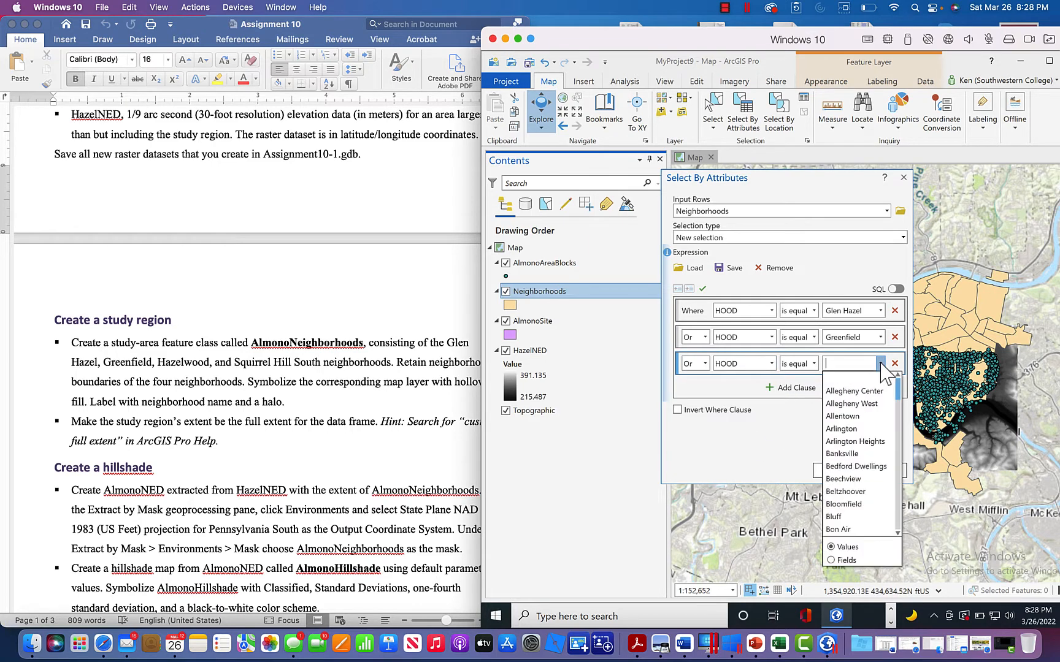
text(Hazelwood)
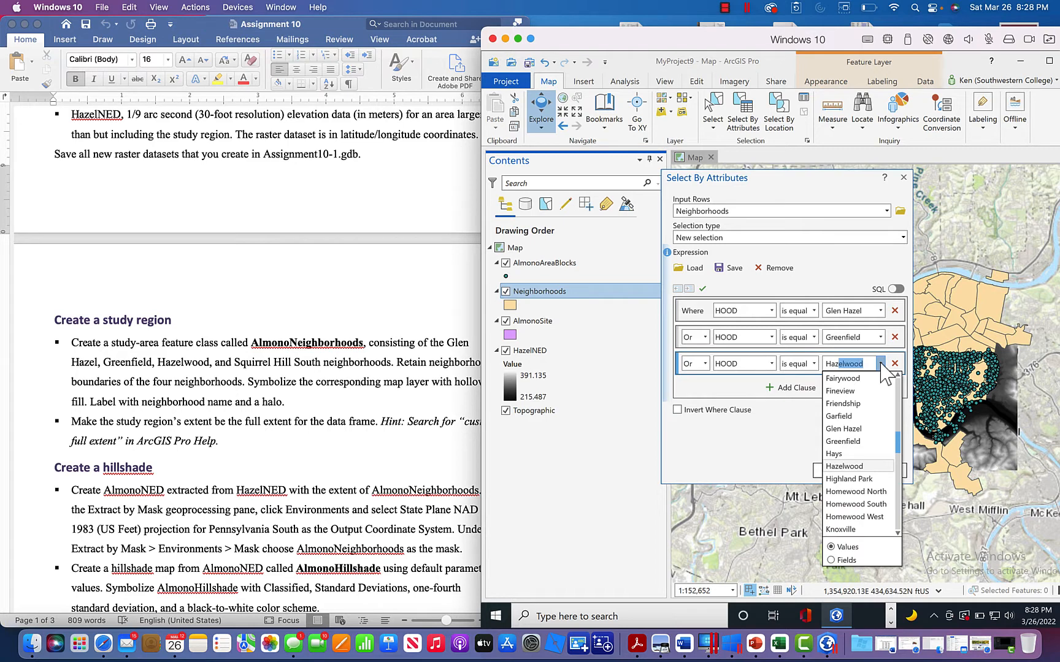
click(853, 467)
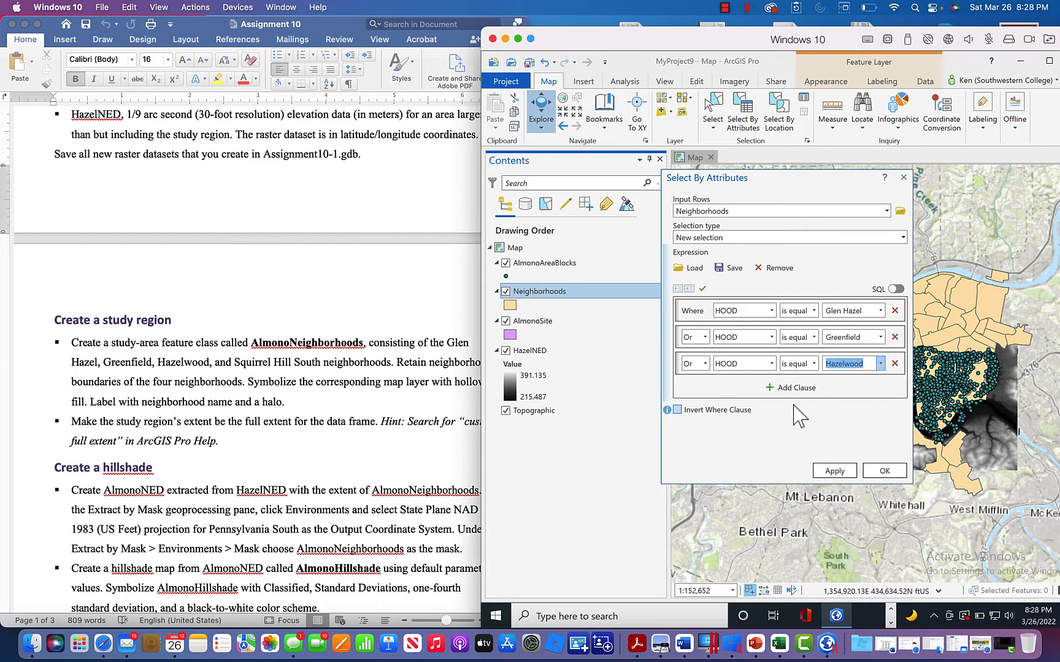
Add a fourth Or clause where HOOD is equal to Squirrel Hill South, and run the selection.
click(786, 388)
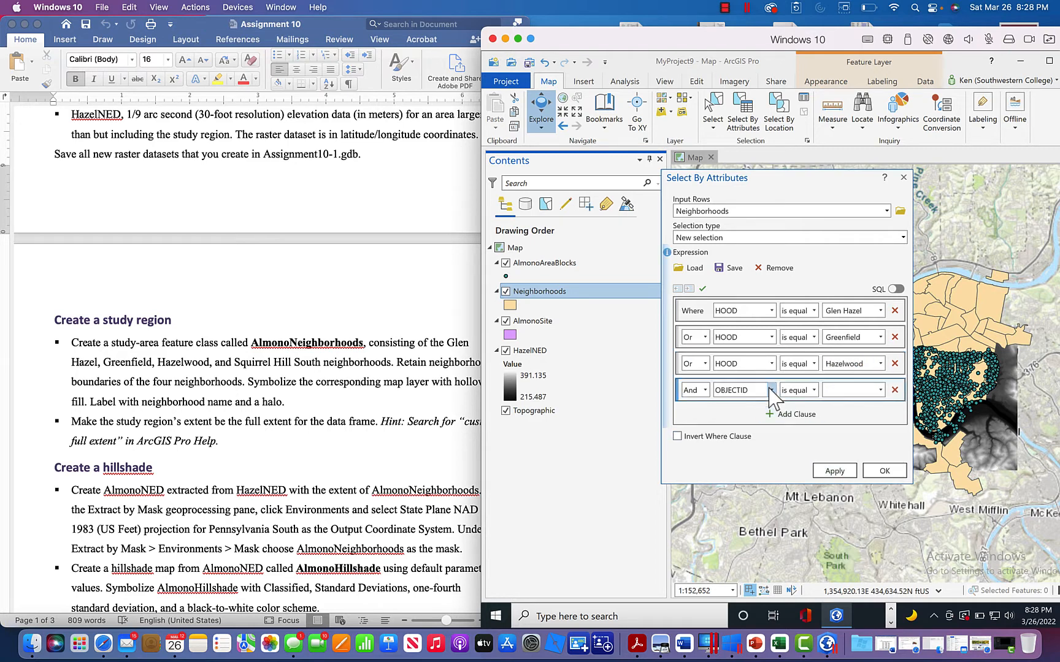
click(706, 392)
click(699, 425)
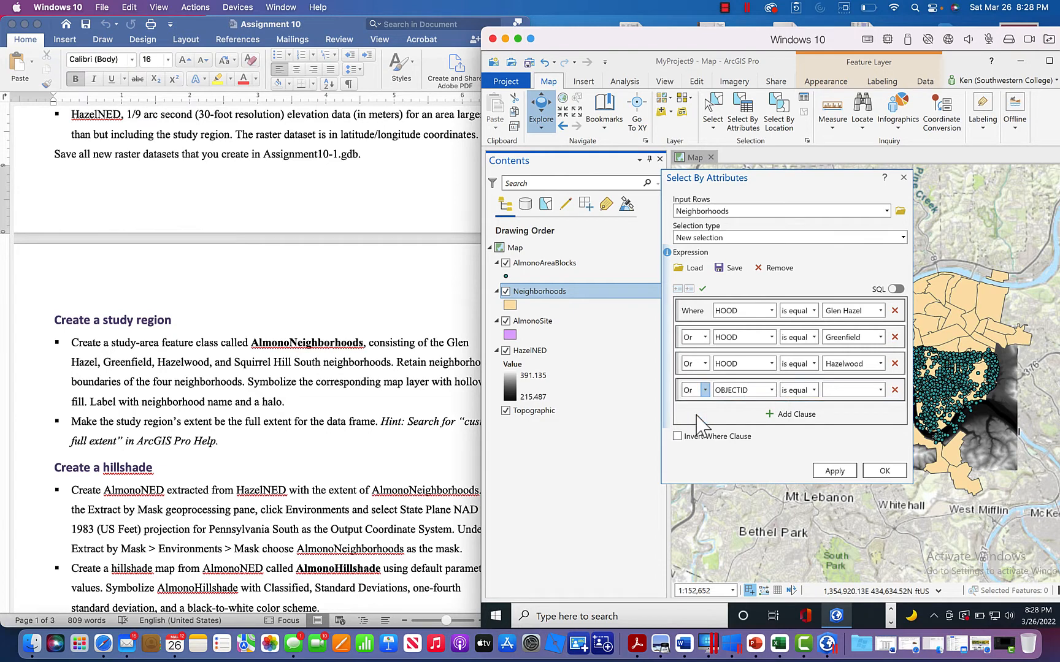
click(772, 390)
click(757, 480)
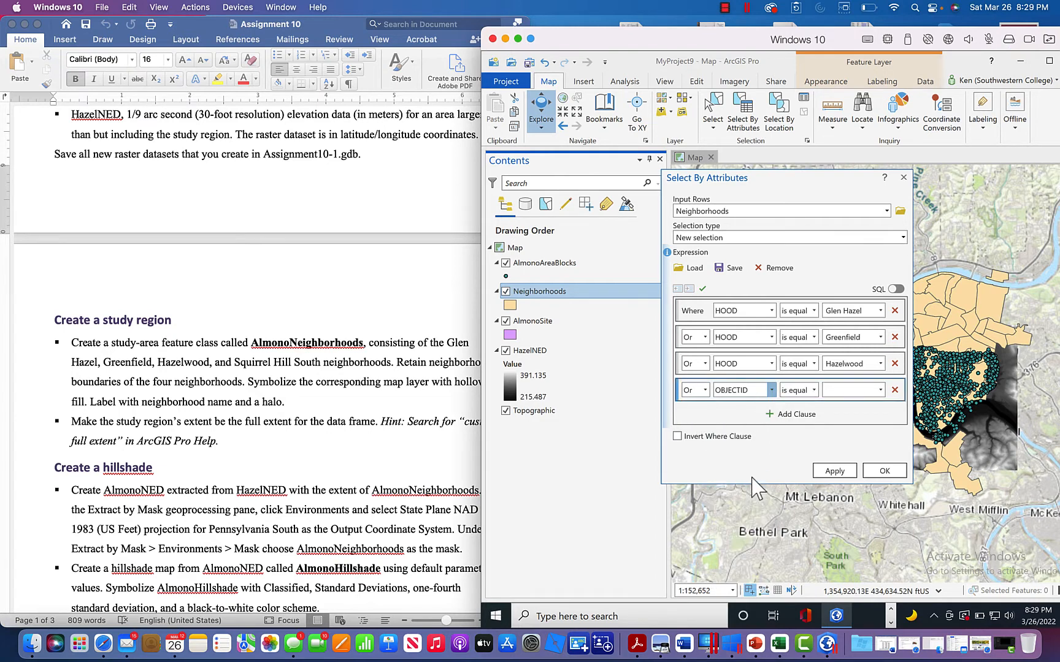
click(881, 390)
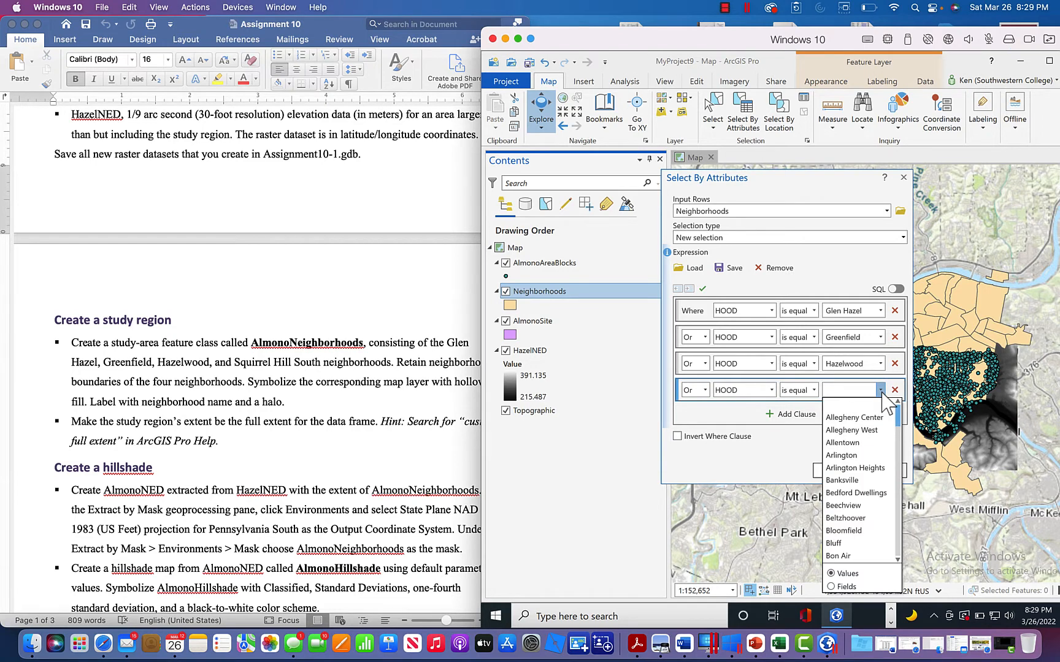
text(Sq)
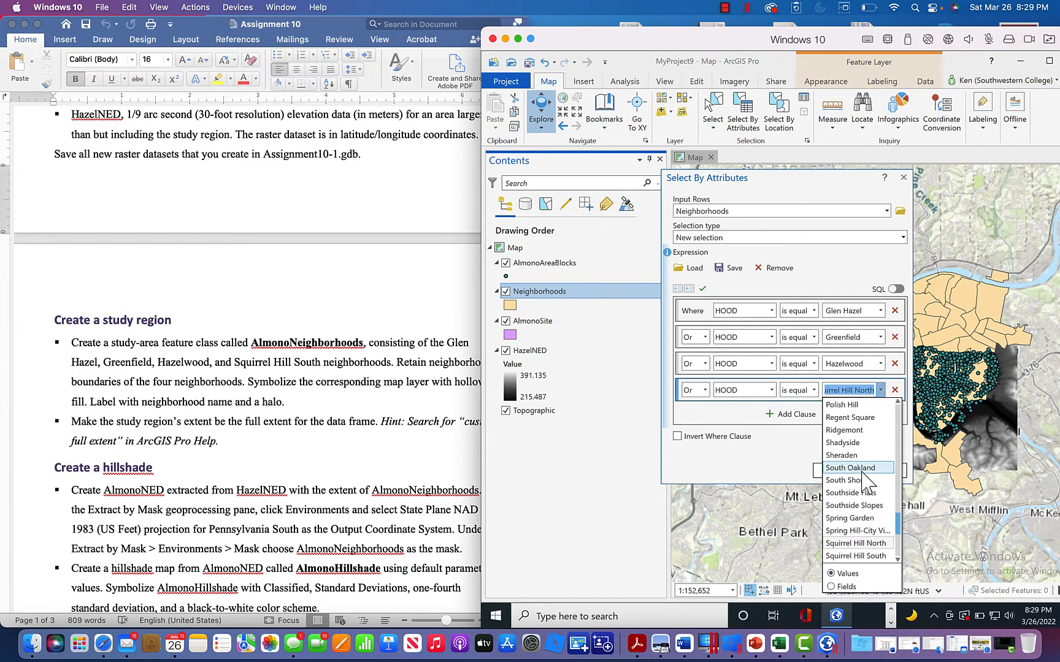
click(858, 556)
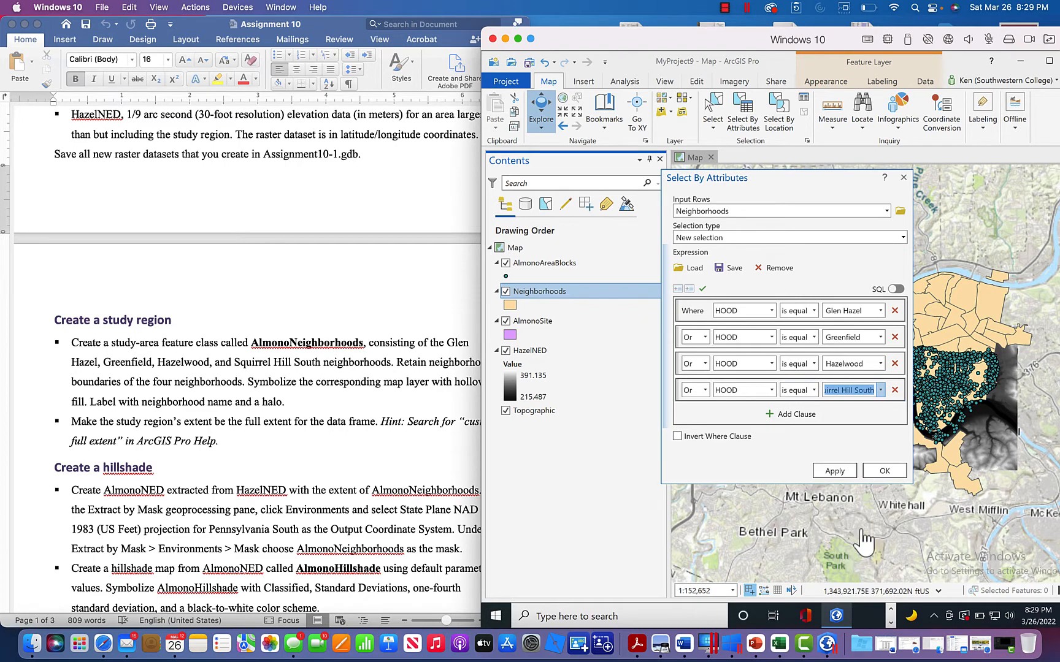
click(883, 471)
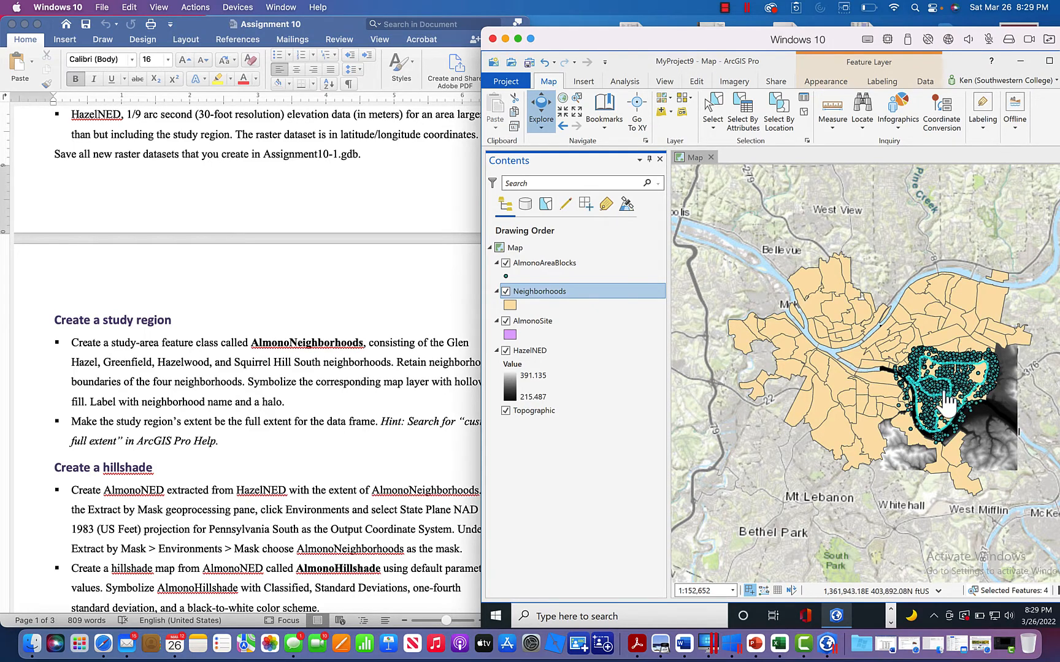
Make a new layer from the selected features of Neighborhoods and name it AlmonoNeighborhoods.
right_click(556, 298)
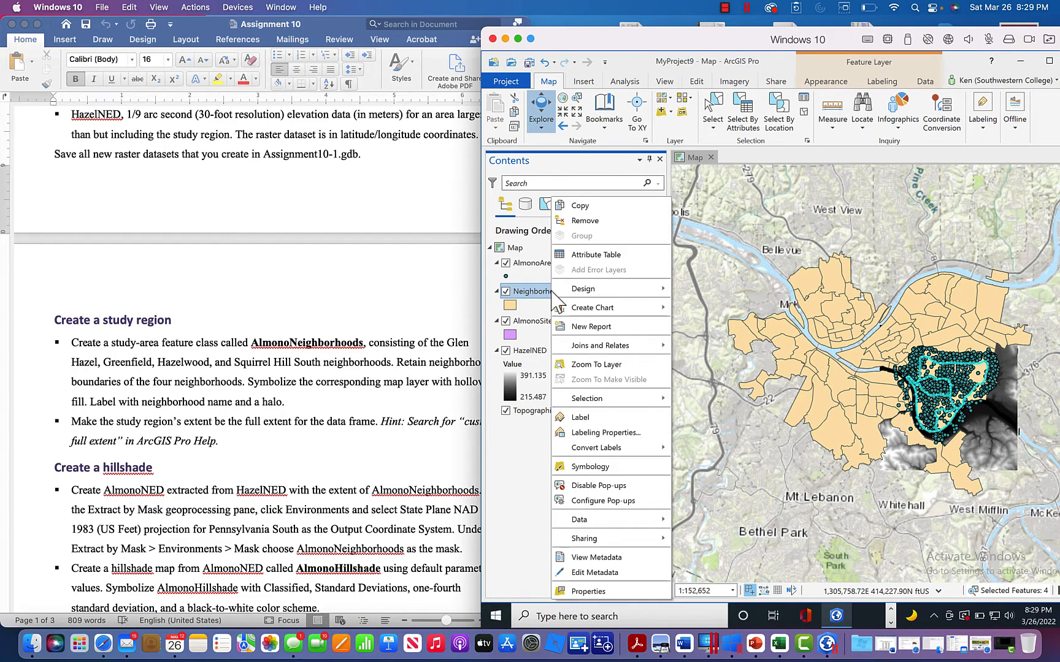
click(664, 399)
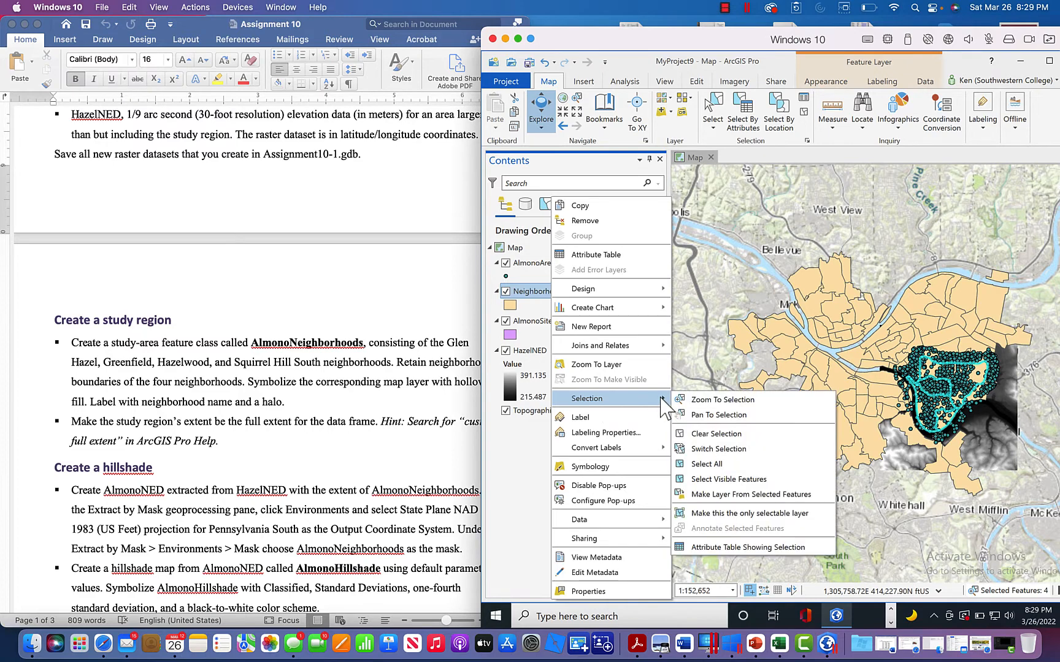
click(718, 494)
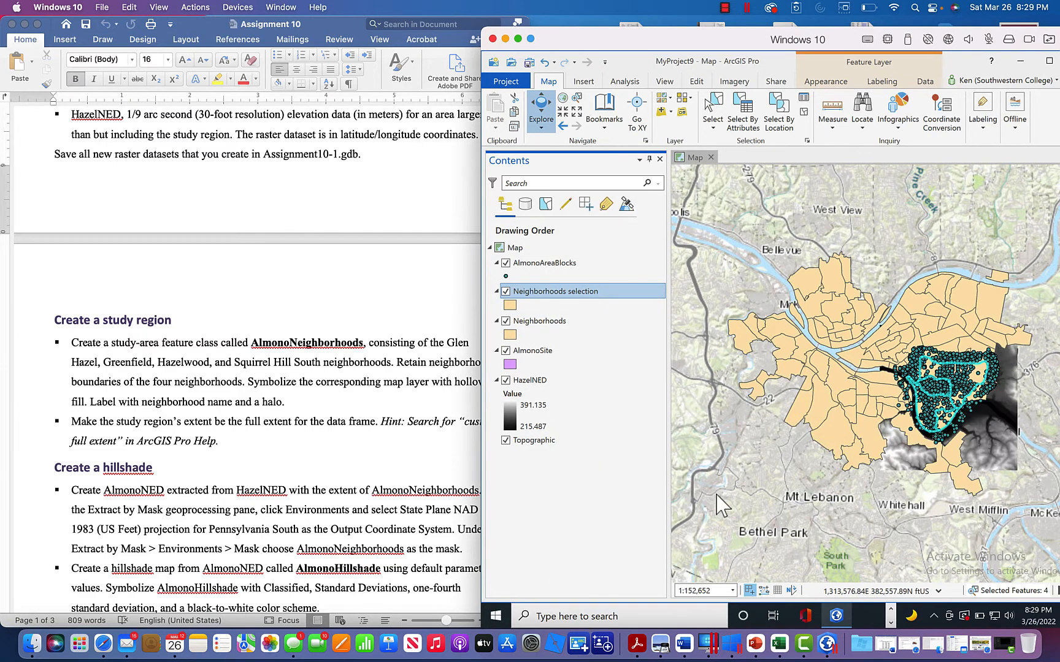
click(554, 292)
text(AlmonoNeighbor)
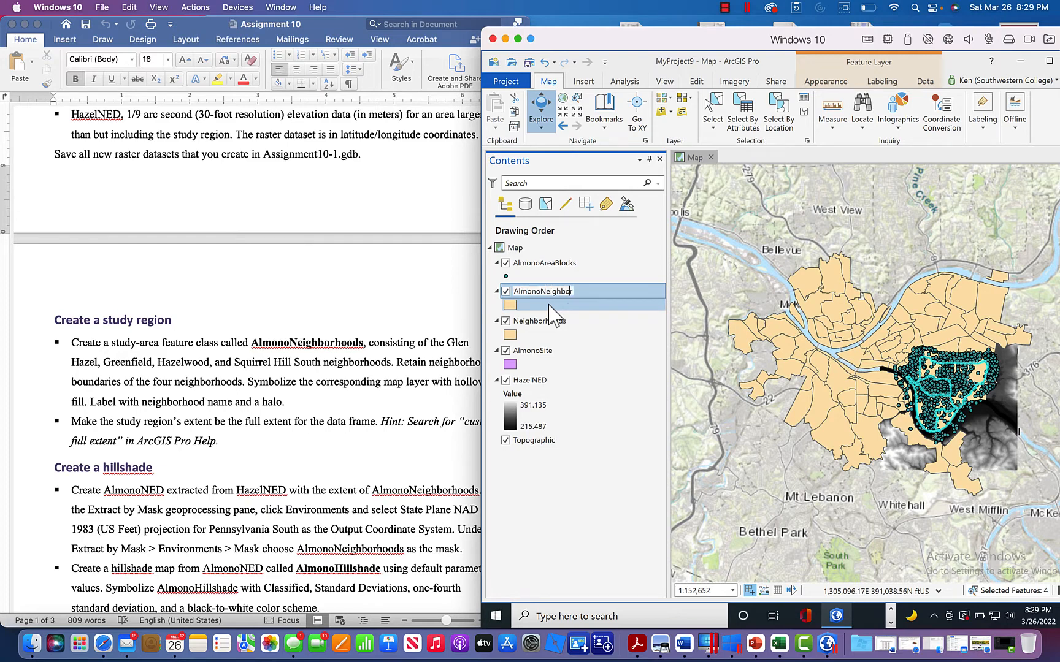
text(hood)
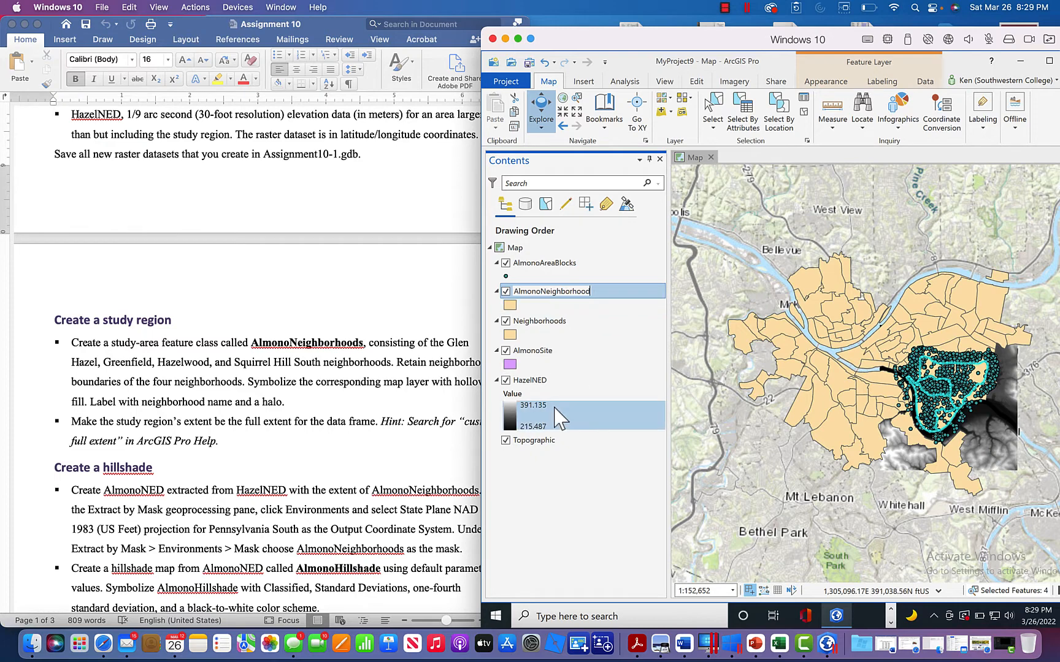
text(s)
key(Return)
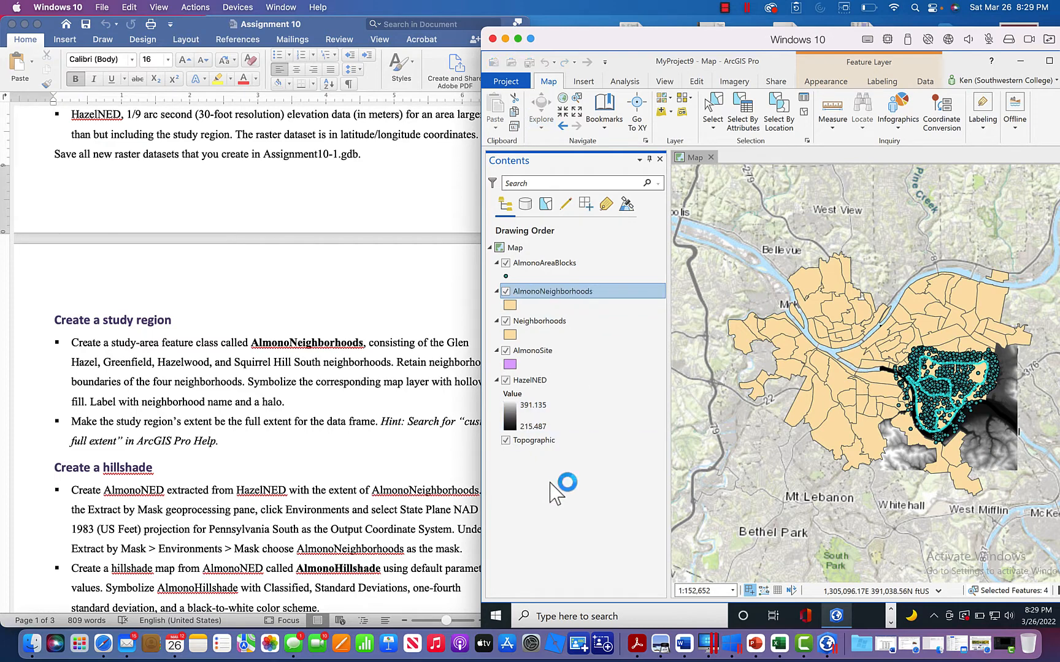
Hide the Neighborhoods and AlmonoAreaBlocks layers on the map.
click(506, 321)
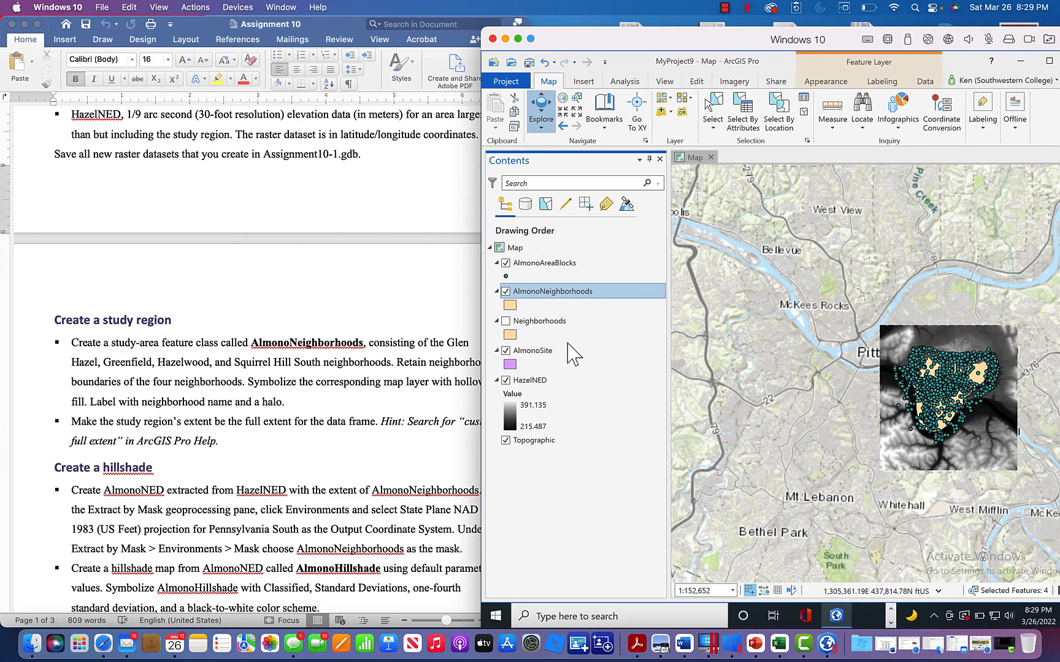
click(506, 264)
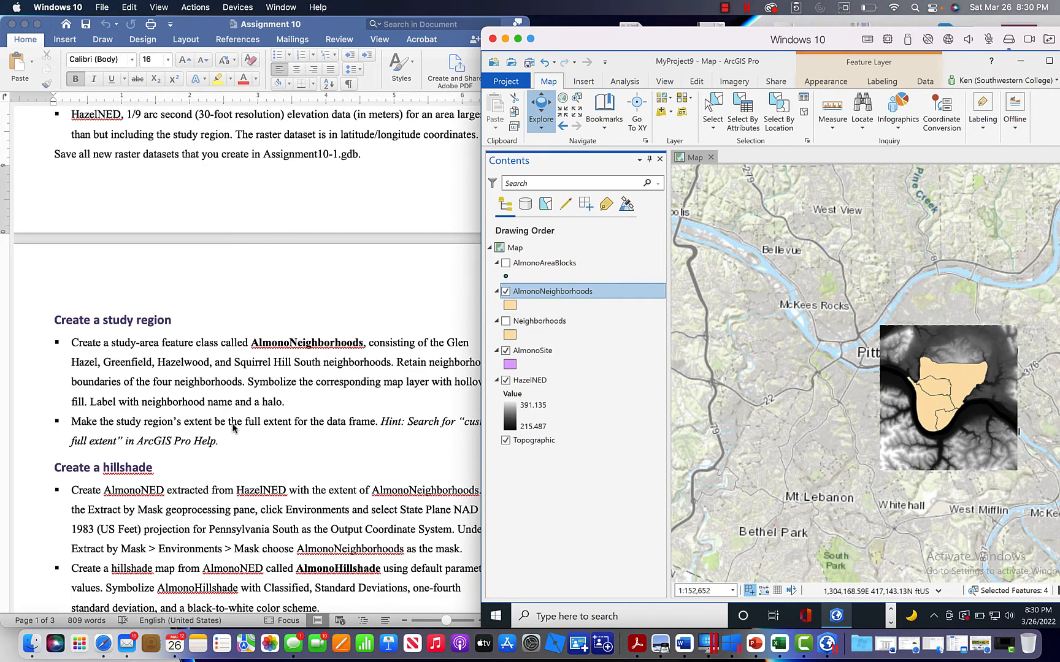
Symbolize the AlmonoNeighborhoods layer with the thinner hollow Black Outline polygon symbol from the gallery.
click(396, 436)
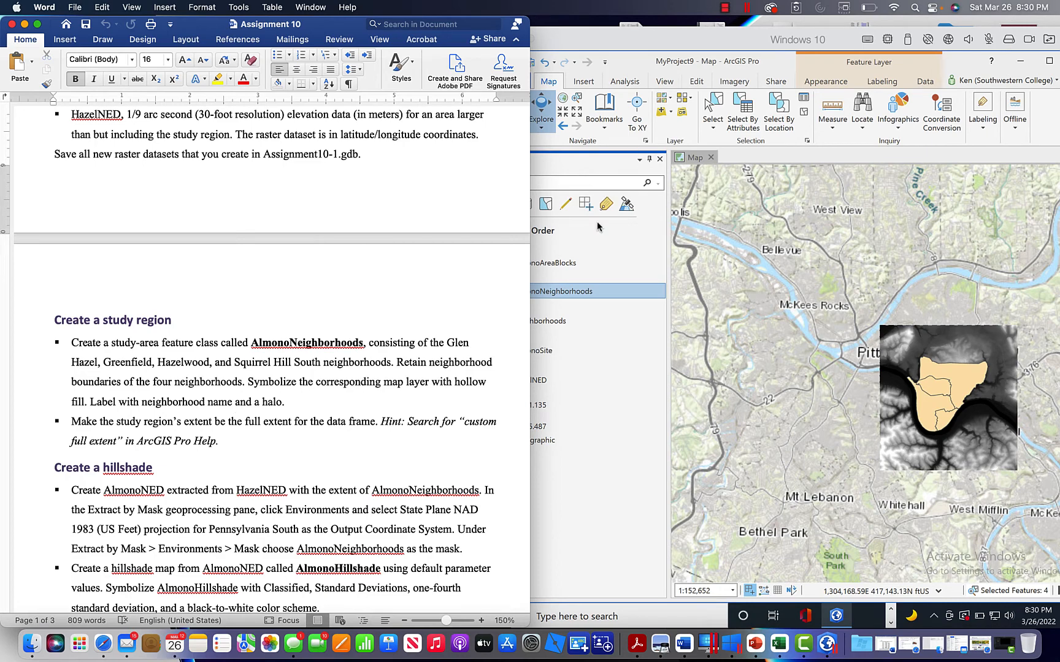
click(592, 319)
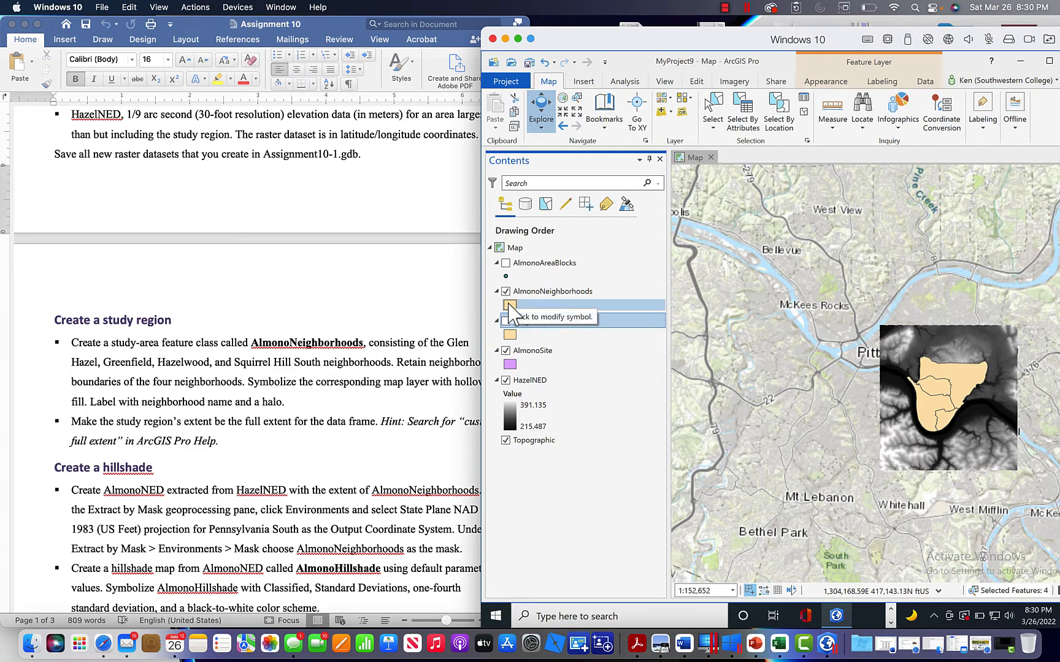
click(509, 305)
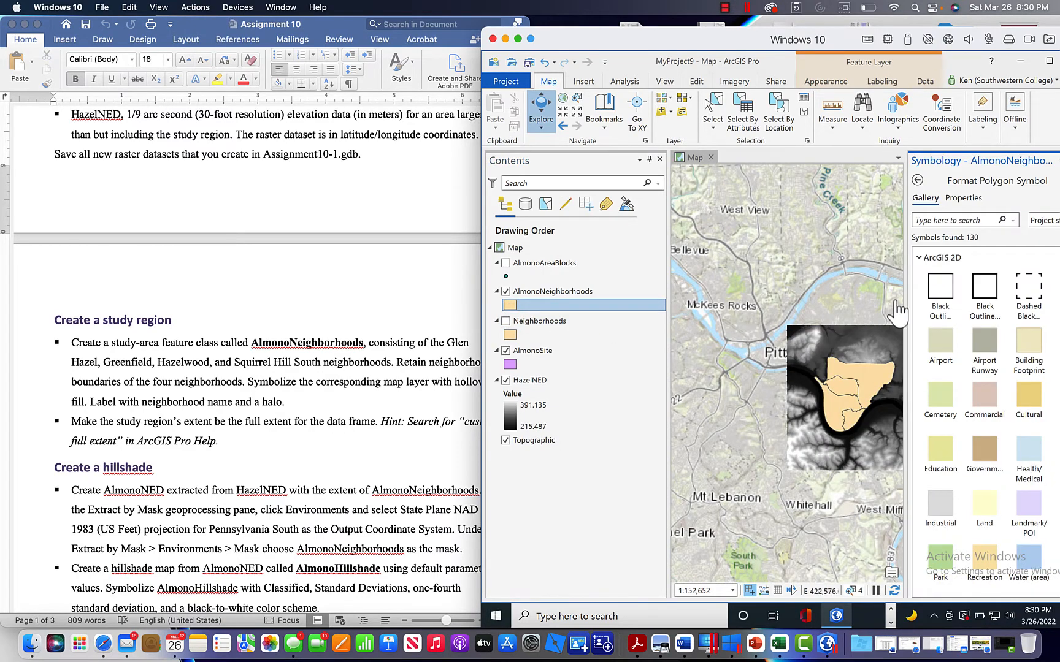
click(940, 292)
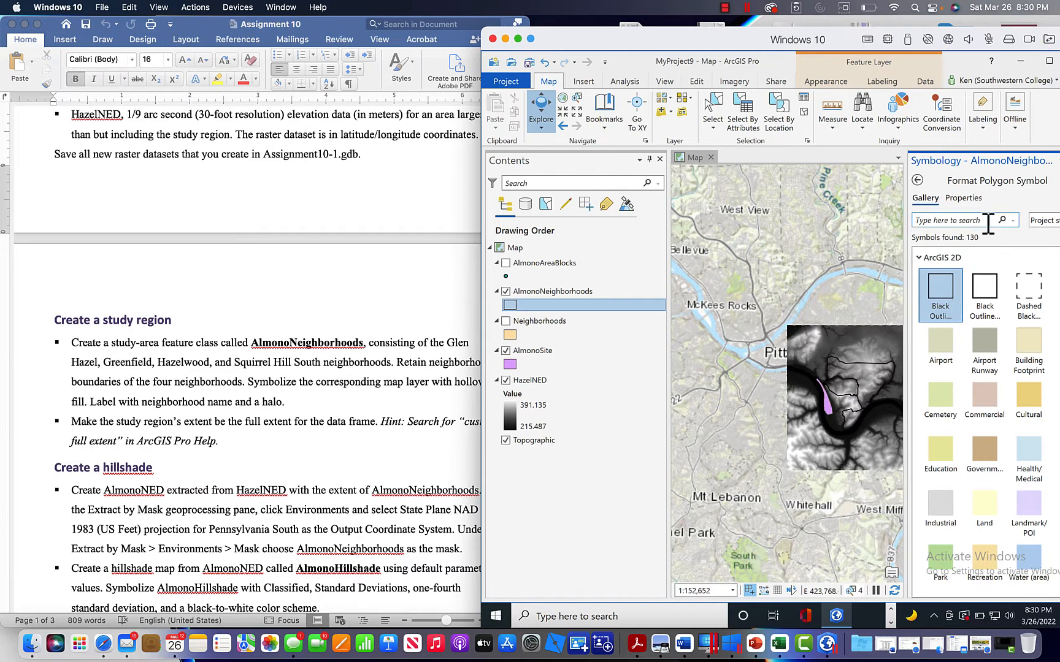
drag(735, 48, 634, 48)
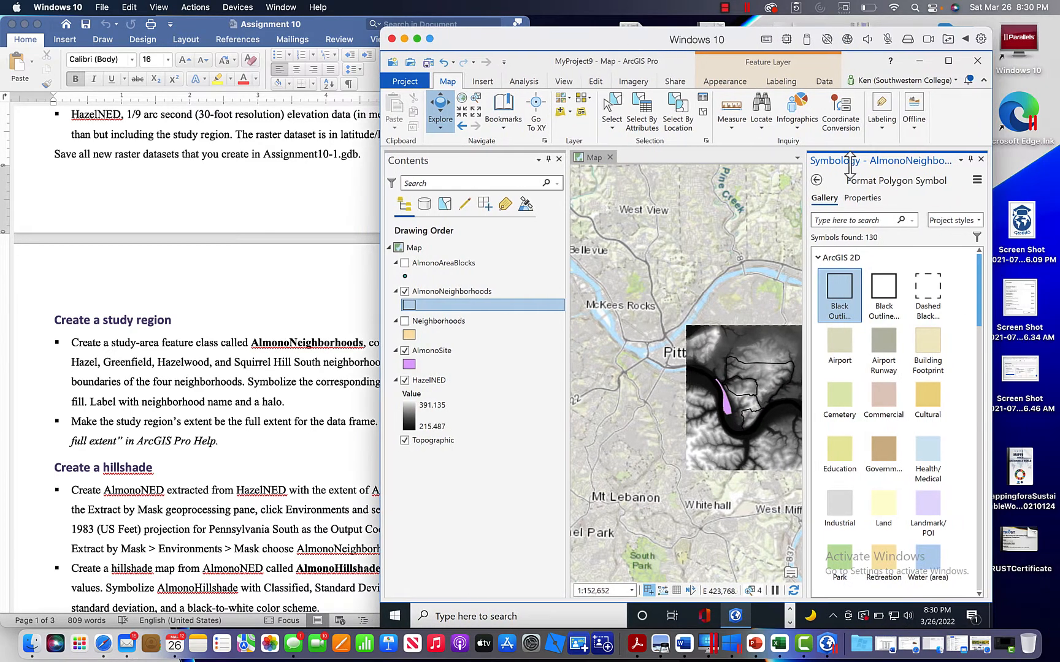
click(982, 161)
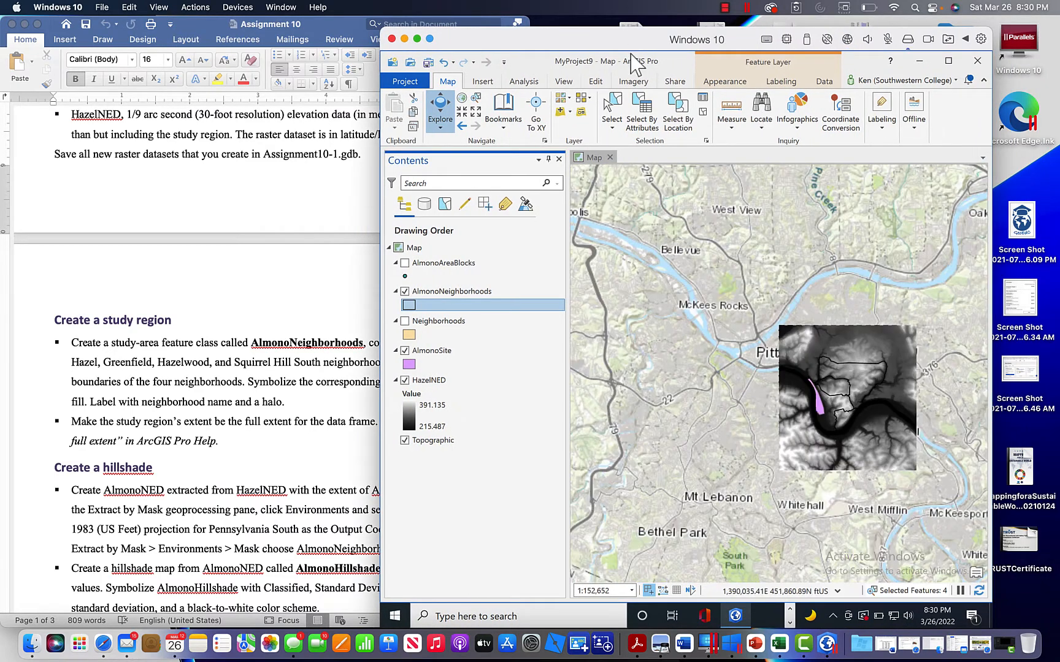
drag(606, 41, 669, 50)
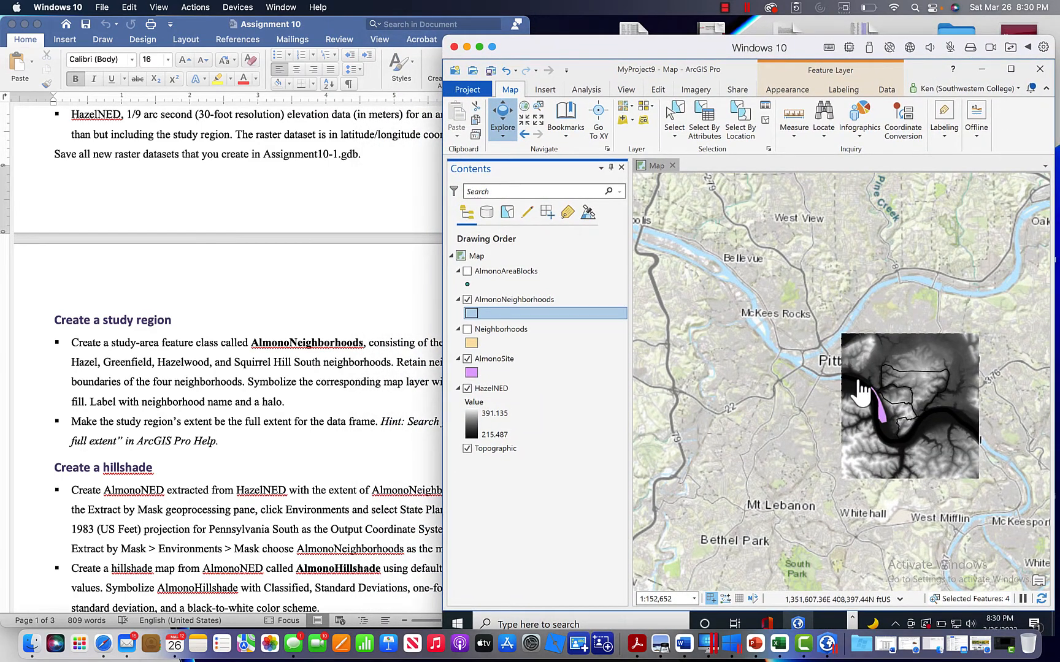
Zoom in on the study region and center the map on the HazelNED raster around it.
click(509, 431)
click(528, 124)
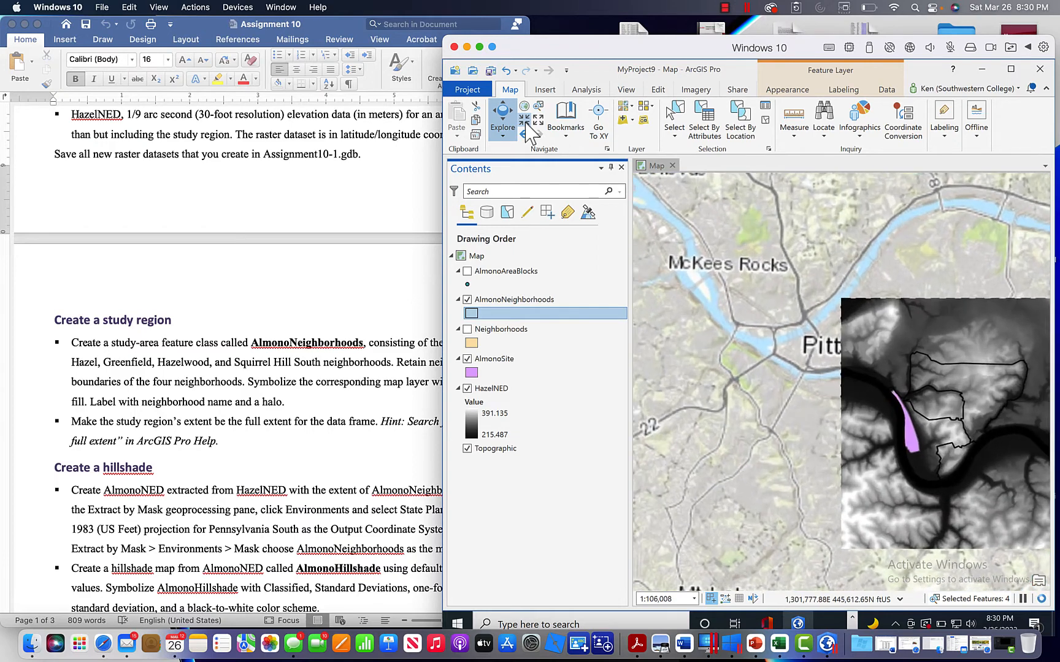
click(526, 124)
drag(743, 281, 627, 248)
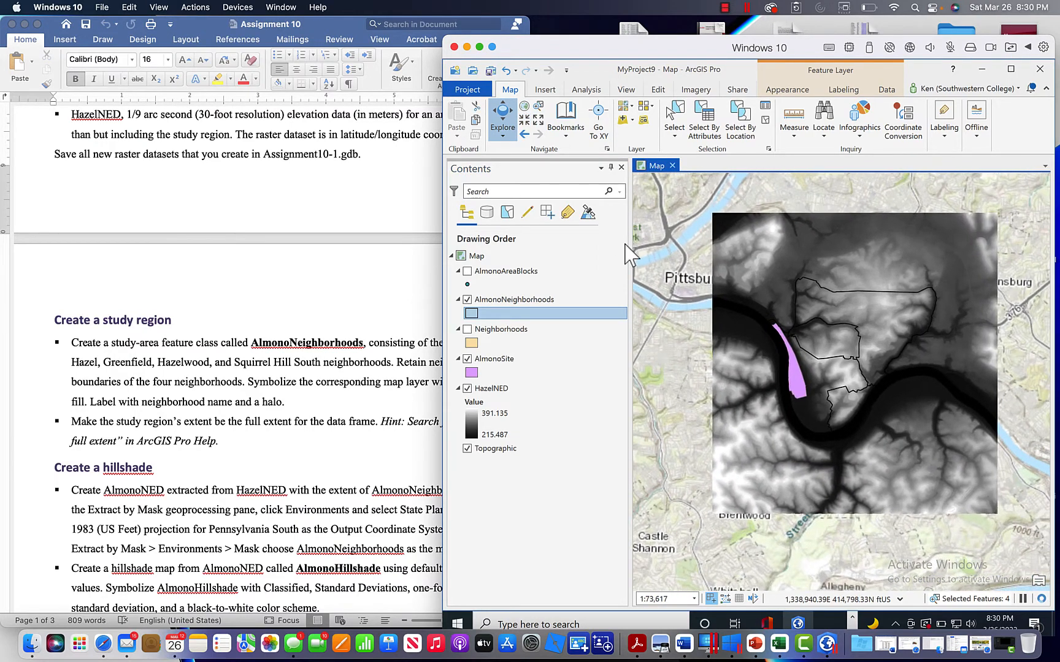
click(522, 123)
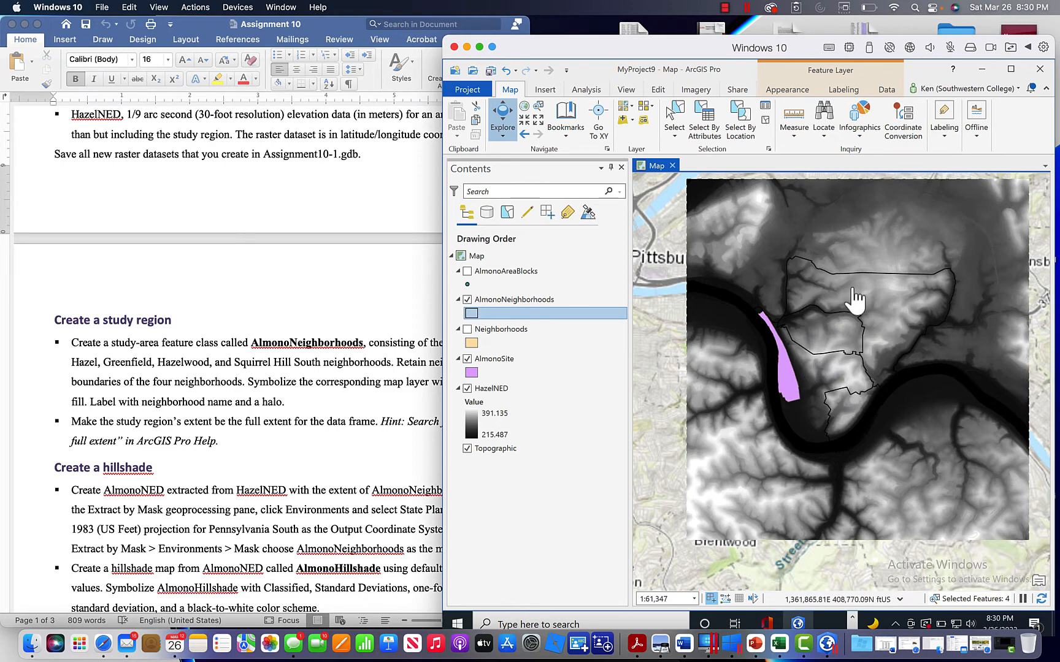
Read the assignment's instructions for extracting AlmonoNED from HazelNED and creating the hillshade.
scroll(243, 491, down, 5)
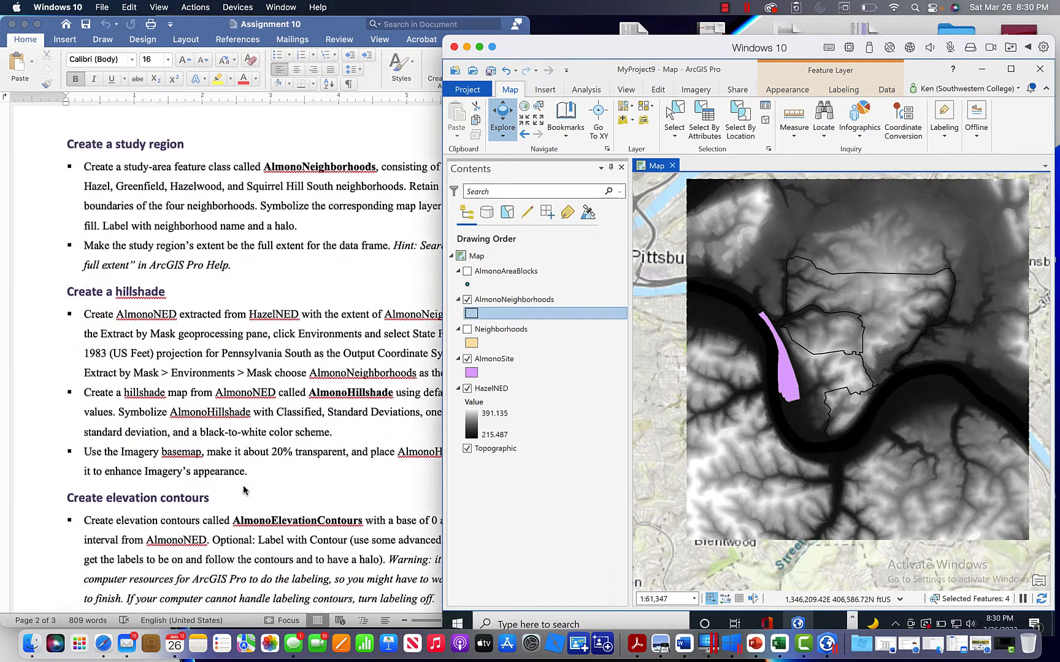
scroll(243, 491, down, 3)
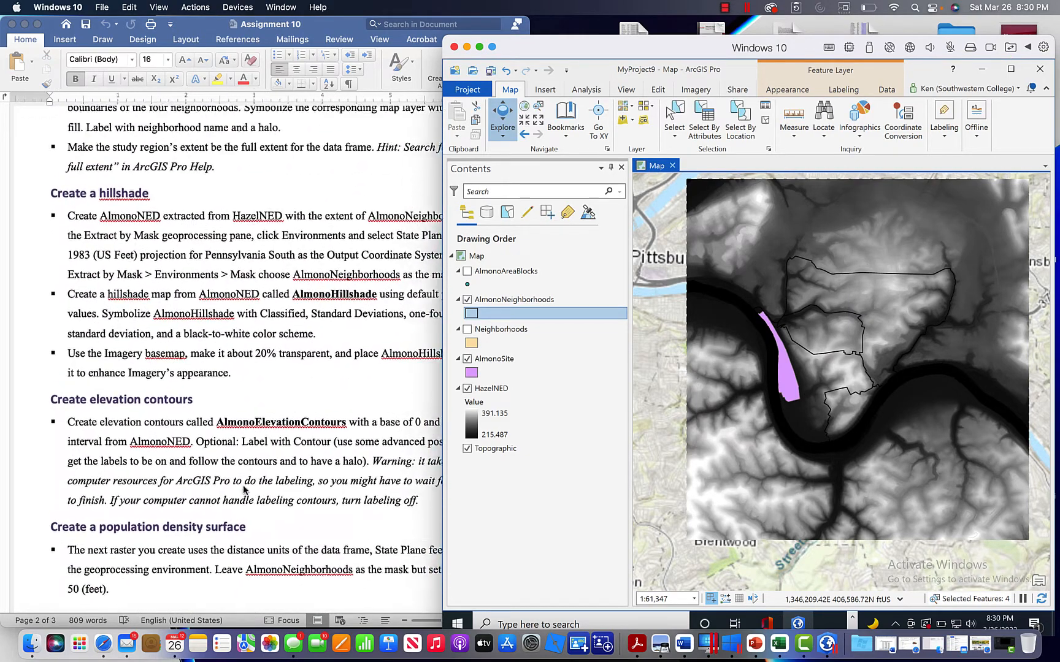
scroll(242, 491, up, 4)
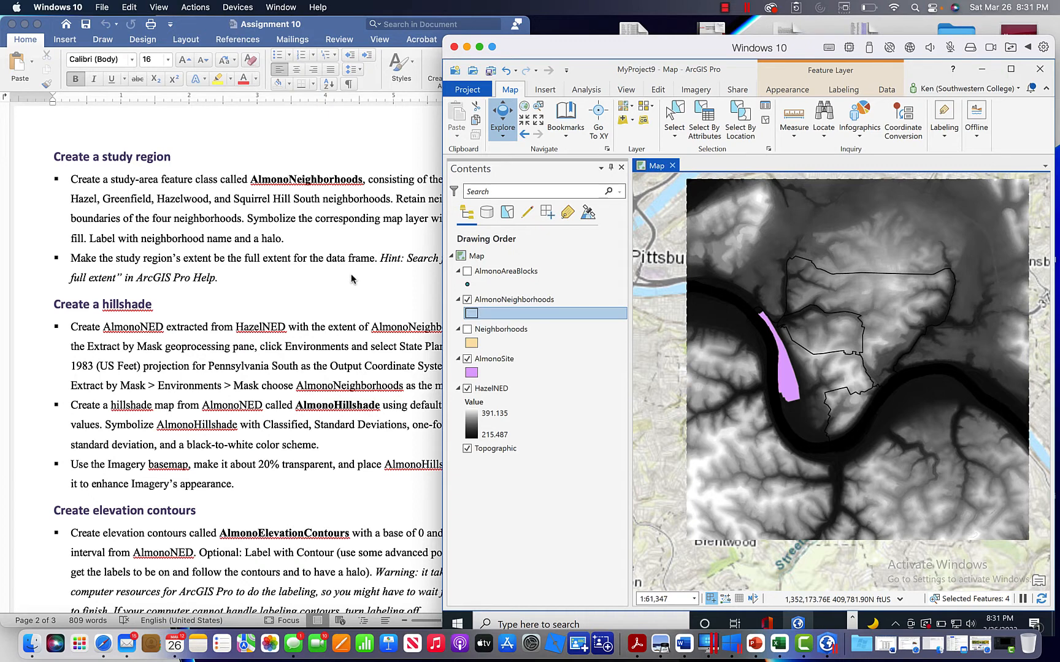
click(240, 339)
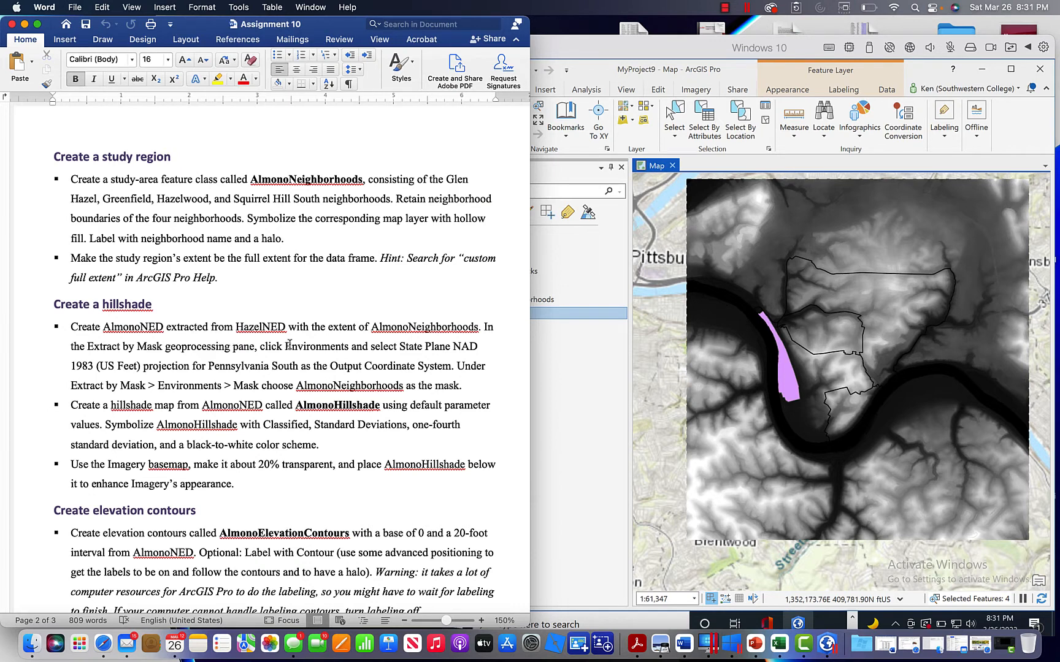
click(577, 423)
click(500, 417)
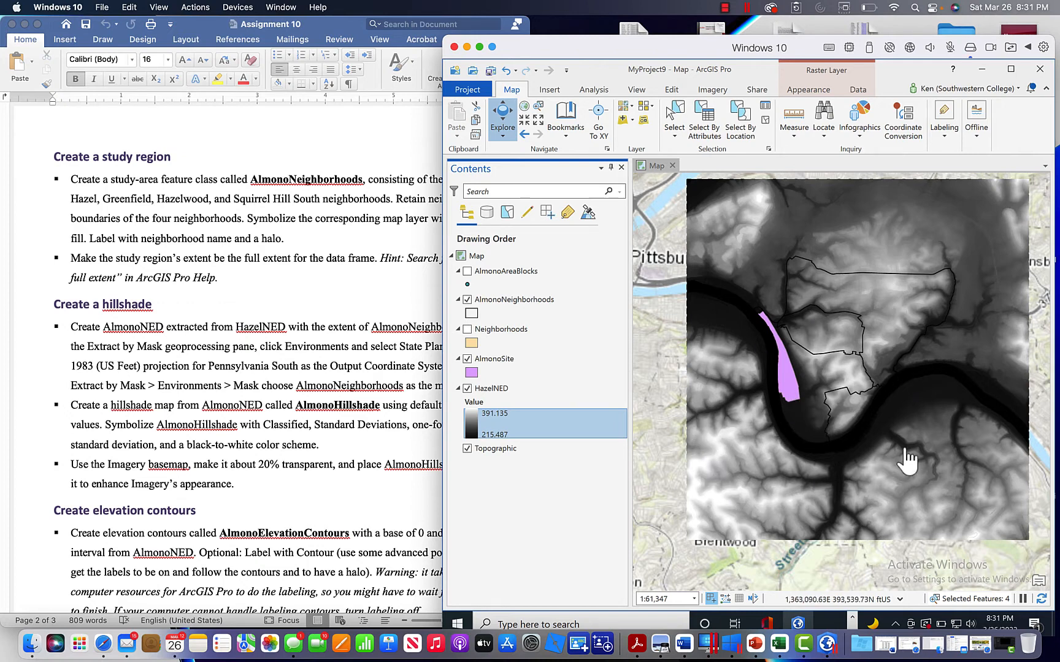
click(286, 305)
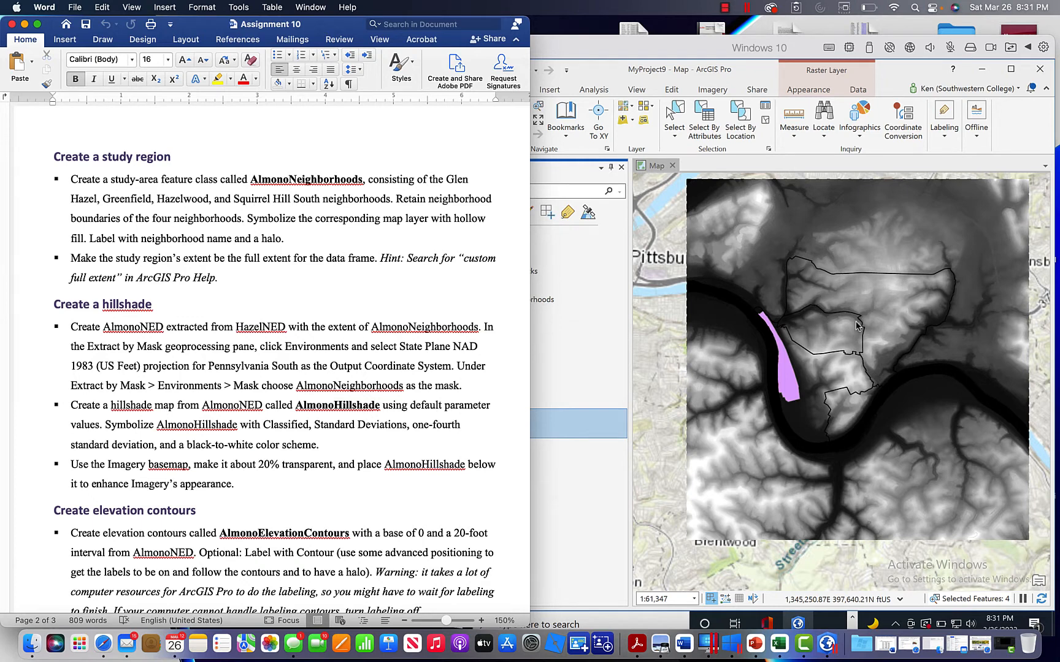
click(689, 50)
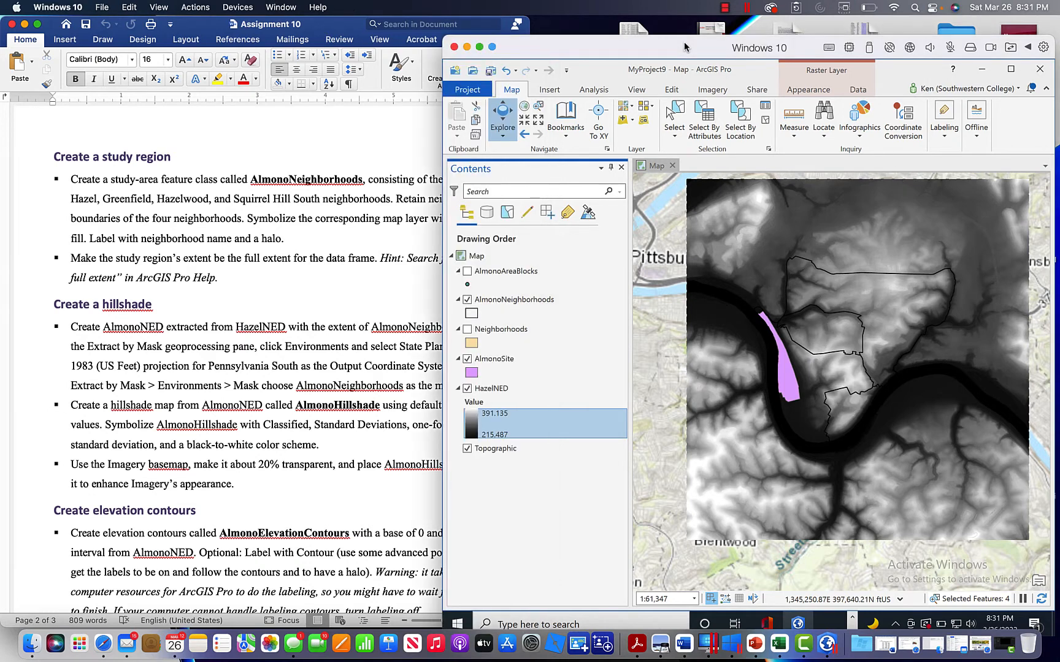
Search the geoprocessing tools for "extract by mask" and open the Extract by Mask tool.
click(594, 90)
click(590, 119)
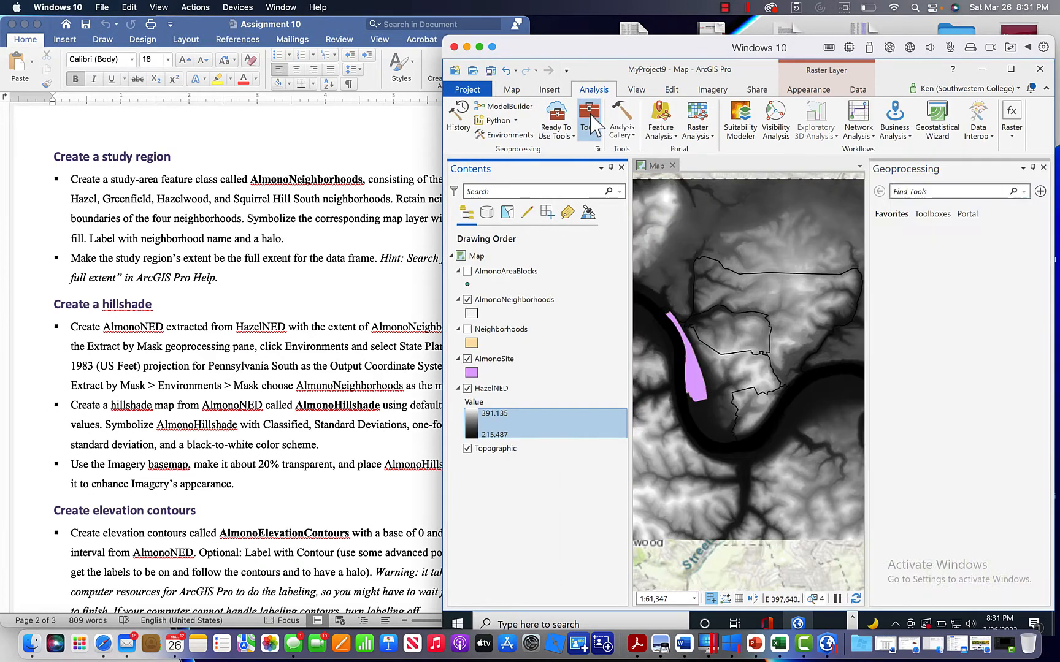
click(923, 191)
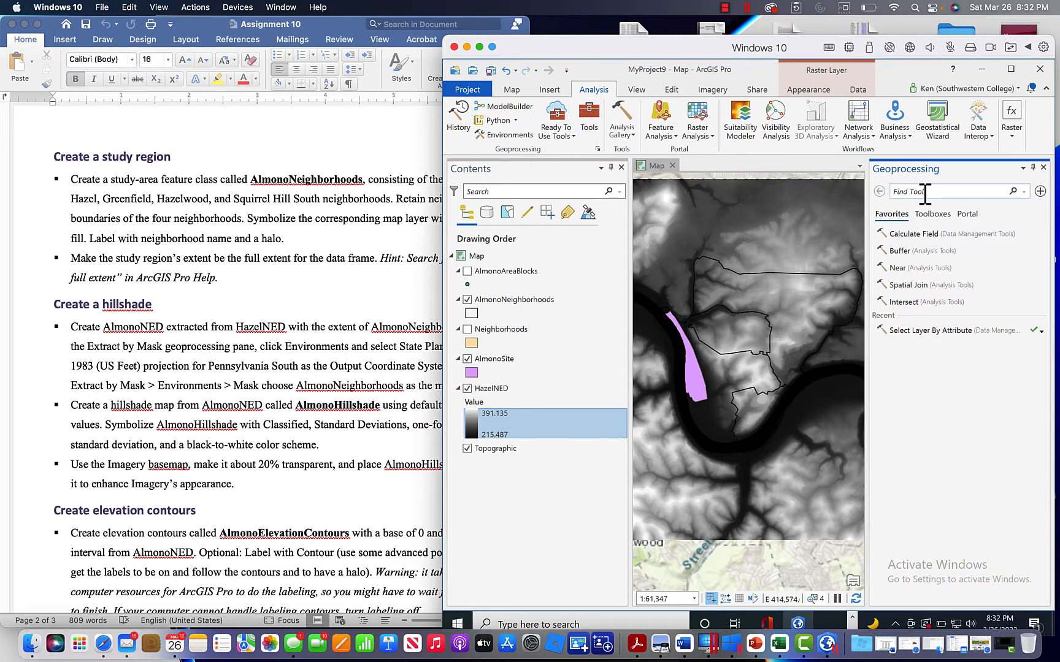
text(extract by mask)
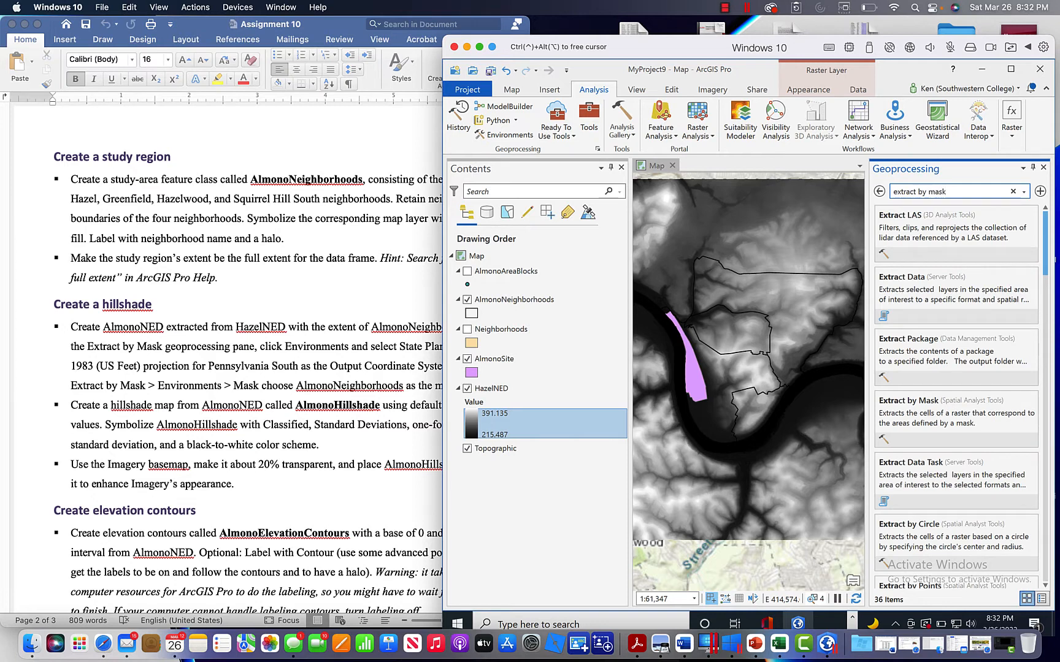
click(911, 226)
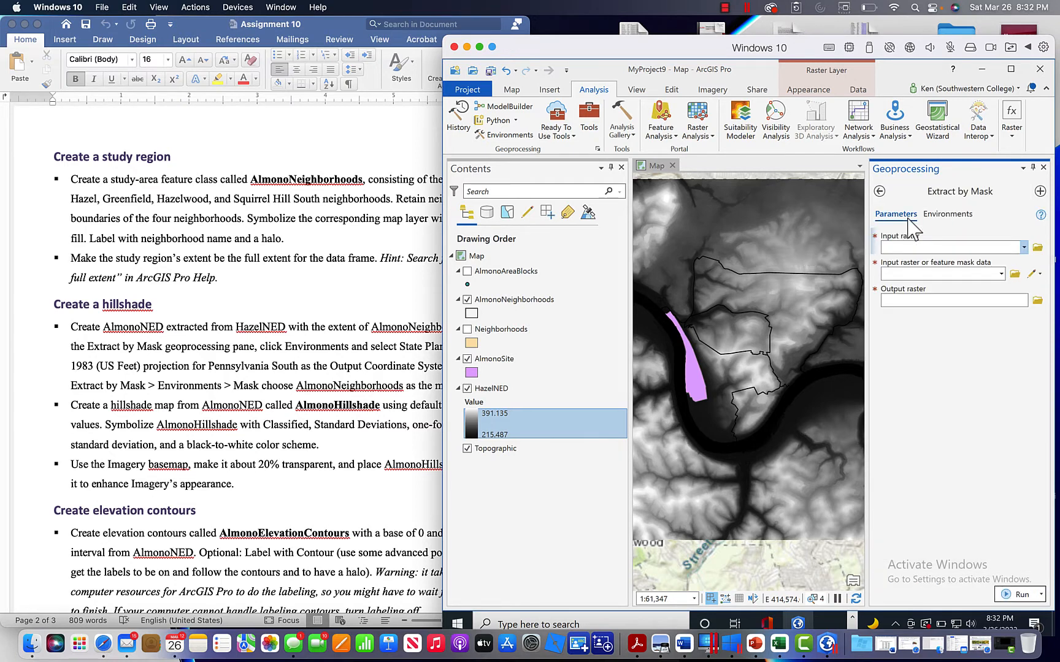
Set HazelNED as the input raster and AlmonoNeighborhoods as the feature mask data.
click(1024, 247)
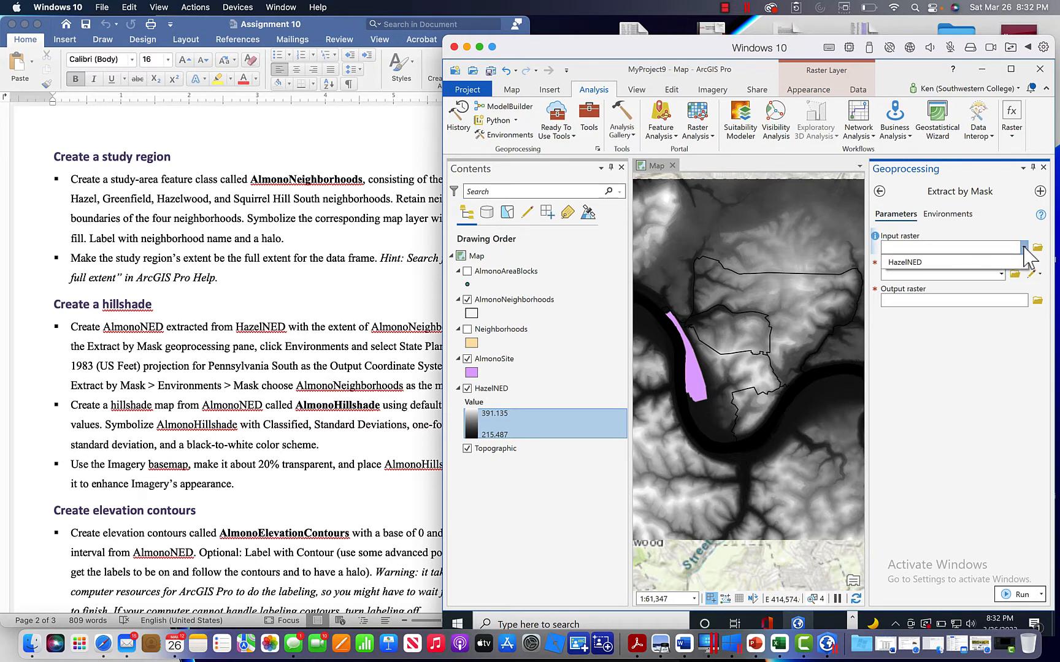
click(958, 264)
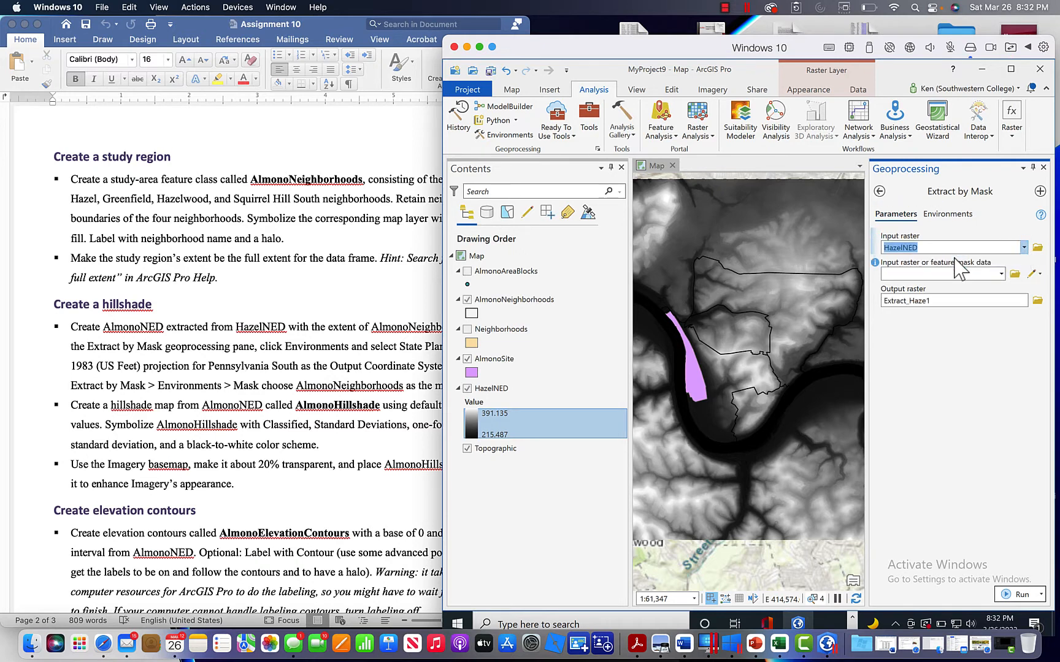
click(1001, 274)
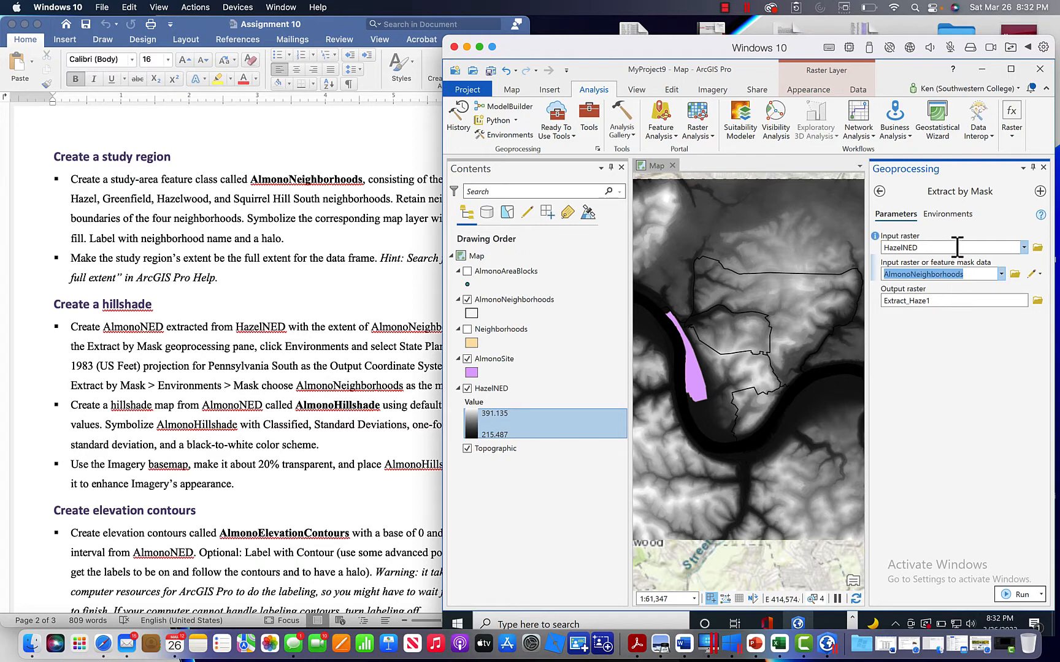
Open the coordinate system chooser for the output coordinate system in the Extract by Mask environment settings.
click(960, 216)
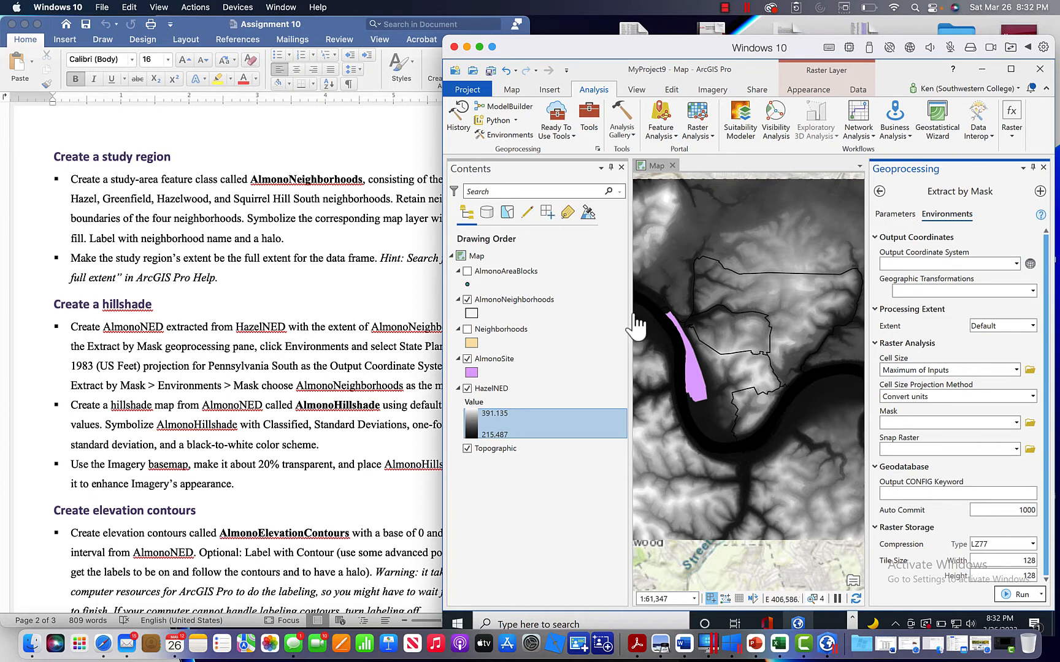
click(361, 366)
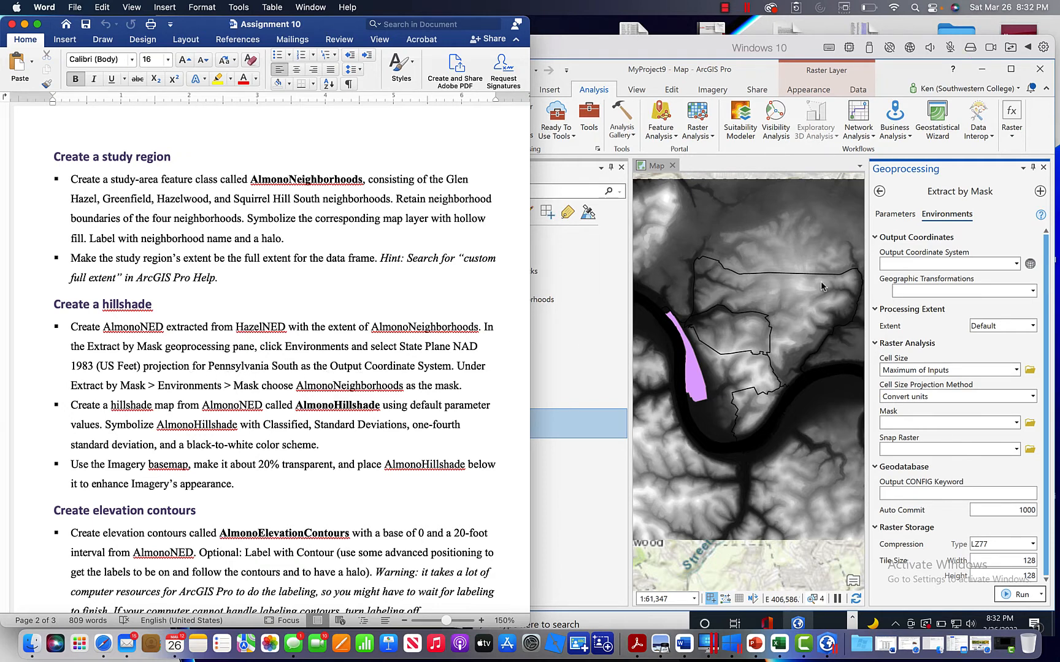
click(998, 246)
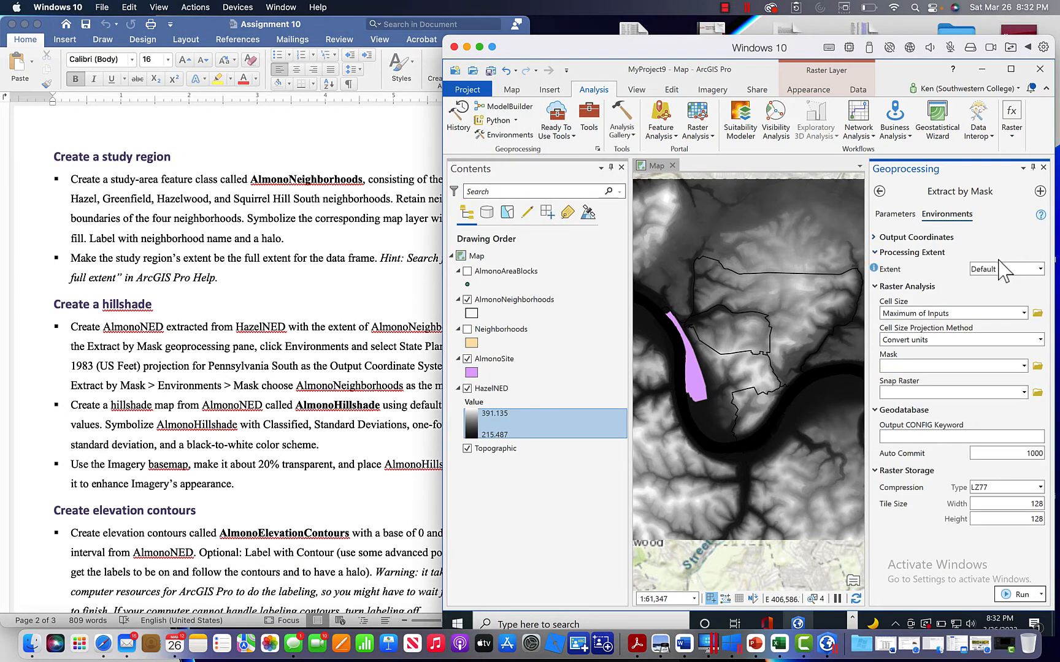
click(876, 237)
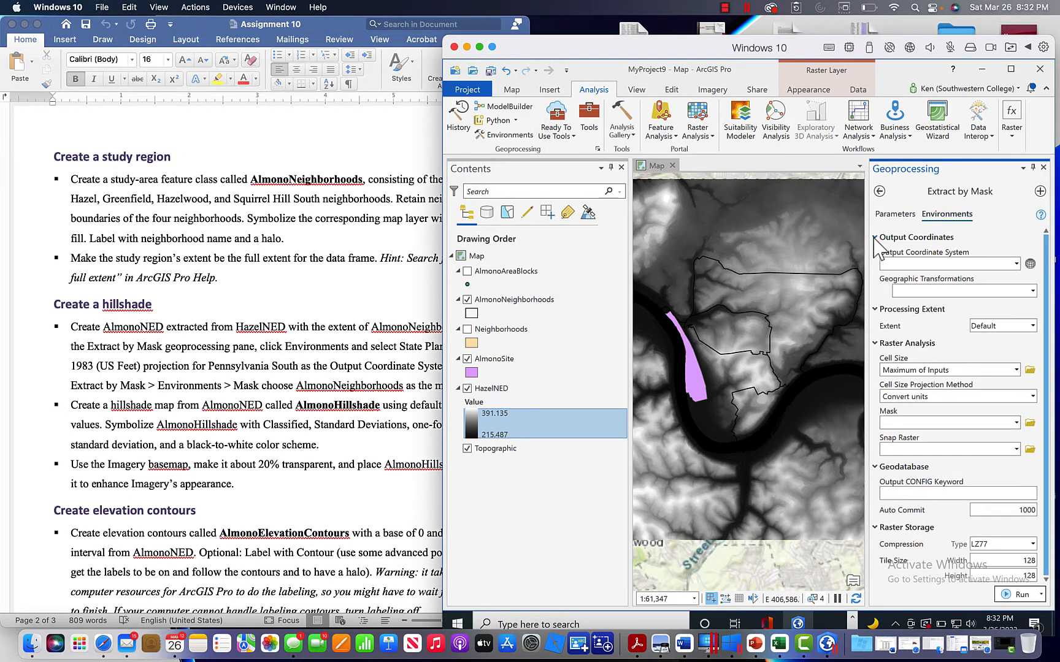
click(1017, 264)
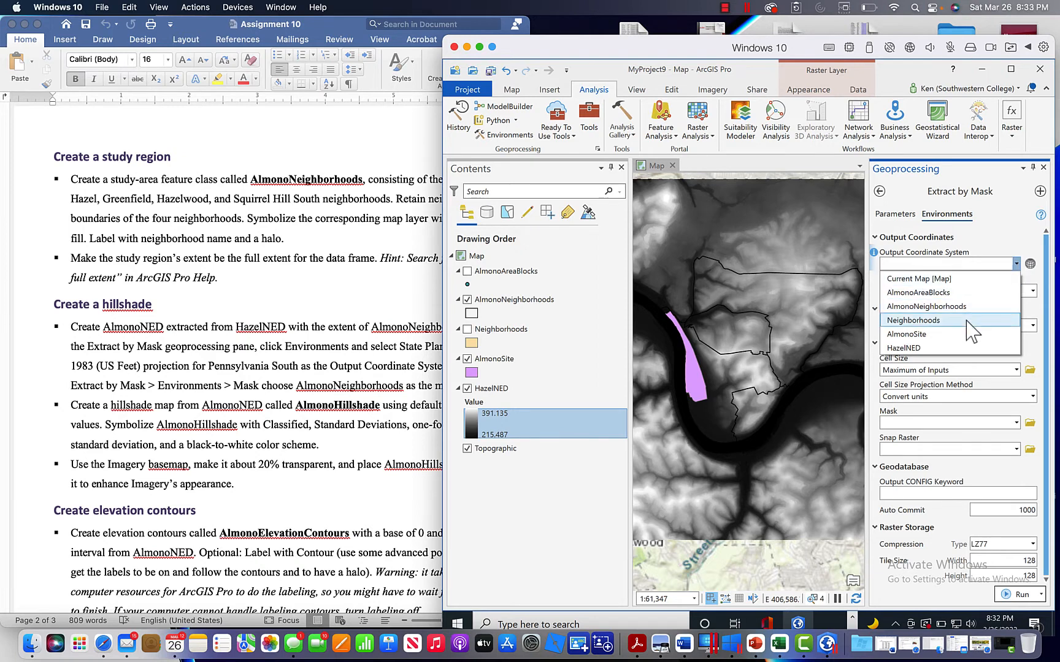
click(1016, 264)
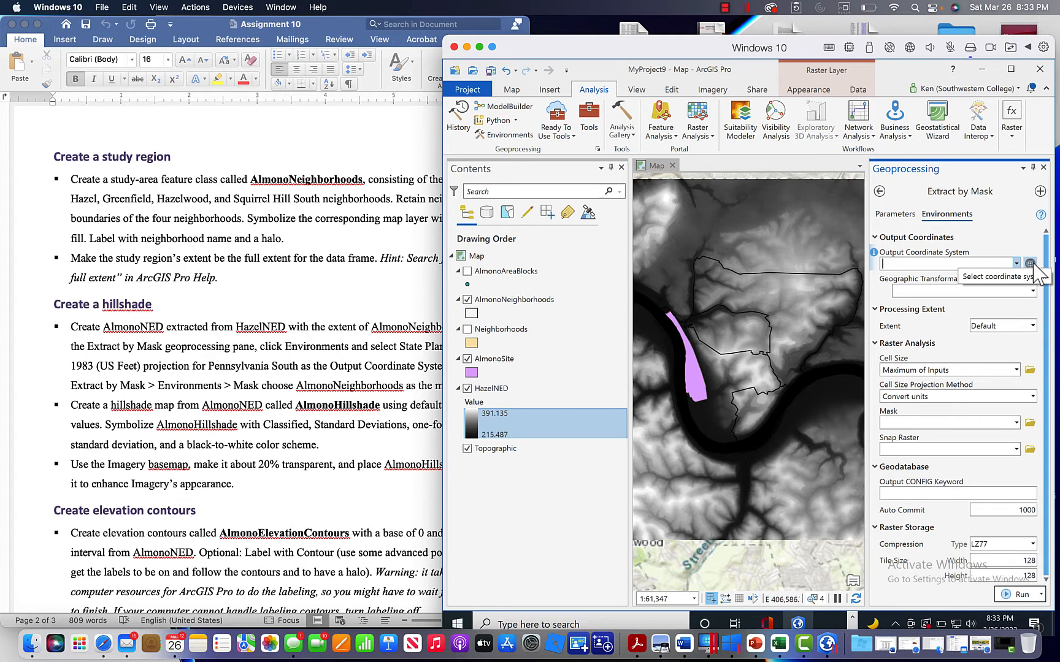
click(1030, 263)
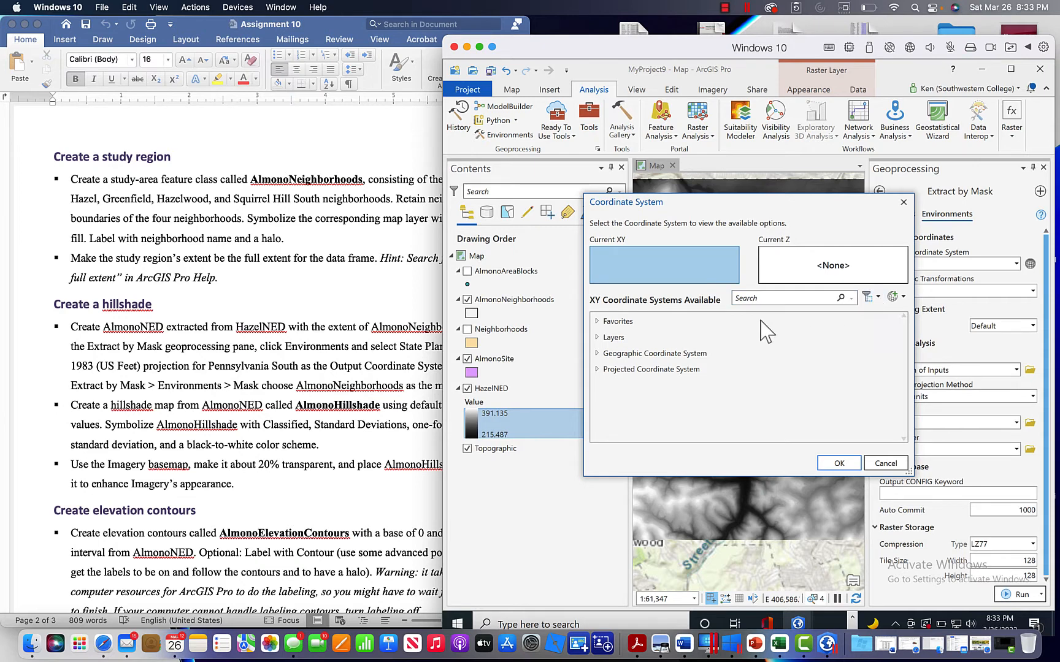
Expand the projected State Plane coordinate systems down to the NAD 1983 (US Feet) group.
click(597, 369)
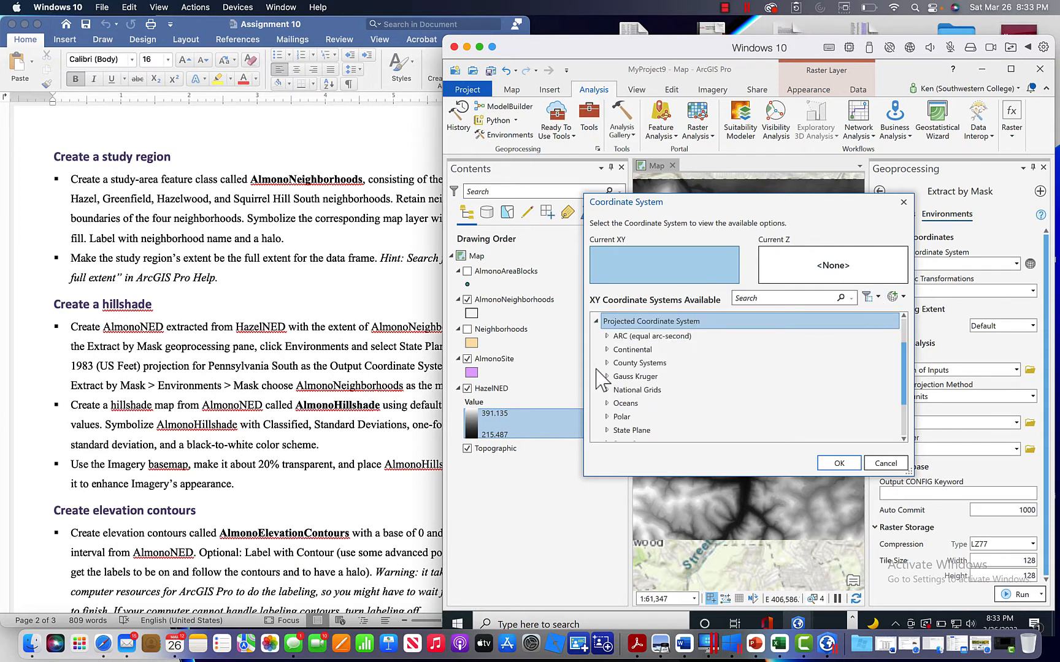
click(607, 430)
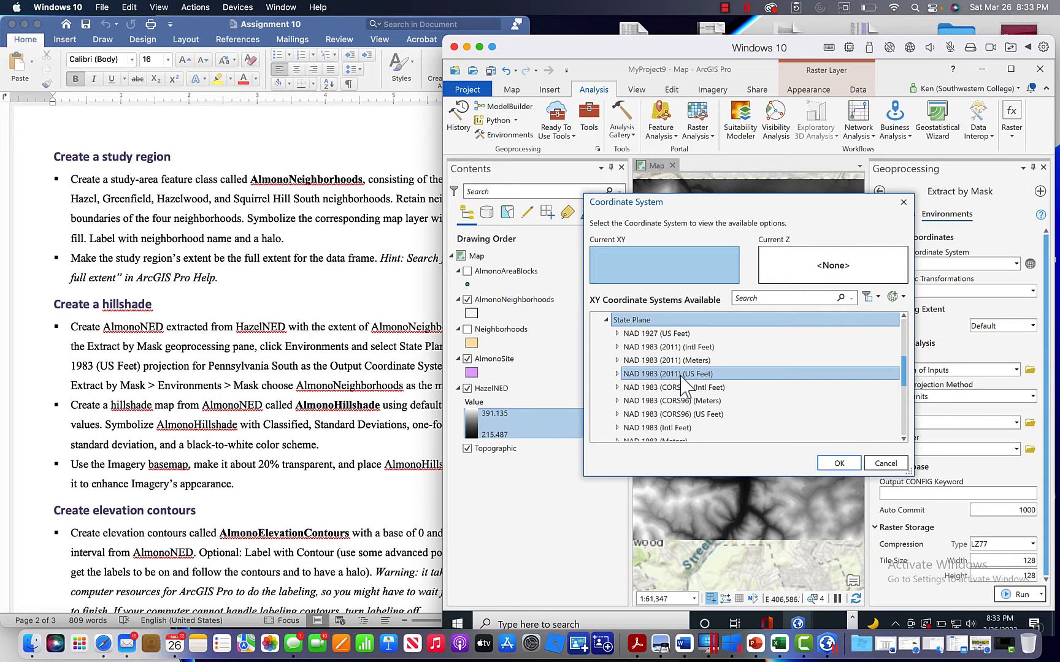
click(904, 440)
click(904, 439)
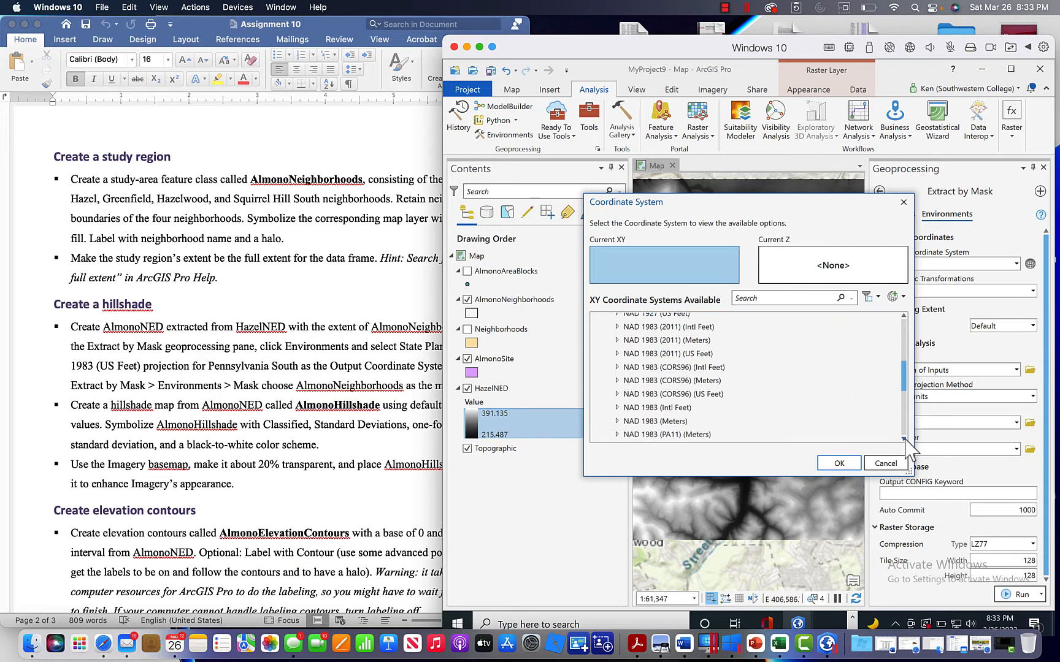
click(904, 440)
click(904, 439)
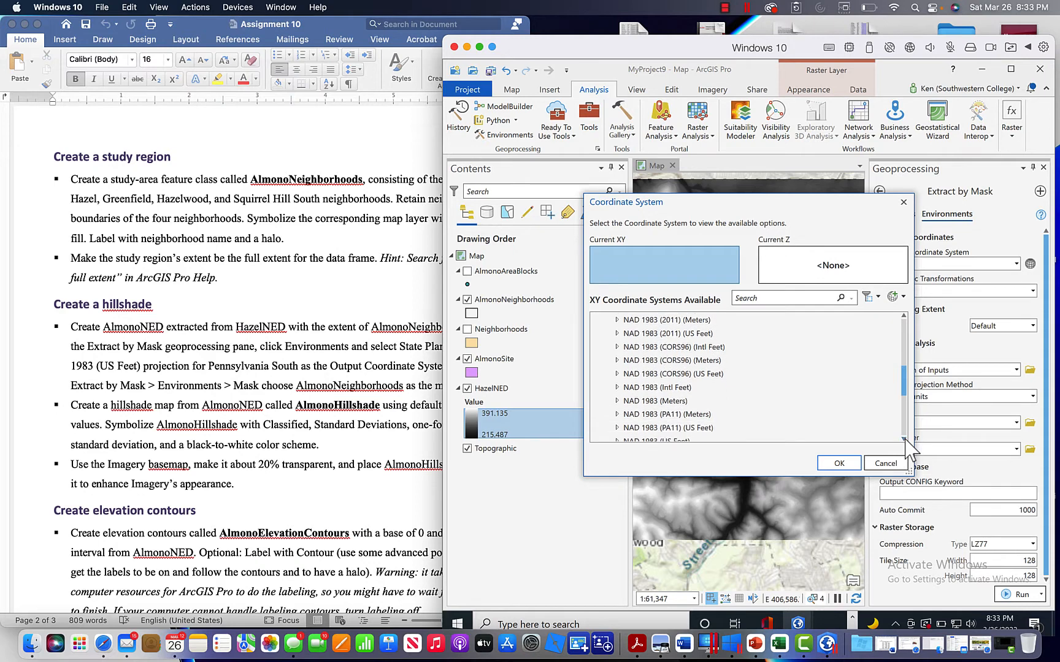
click(904, 439)
click(904, 439)
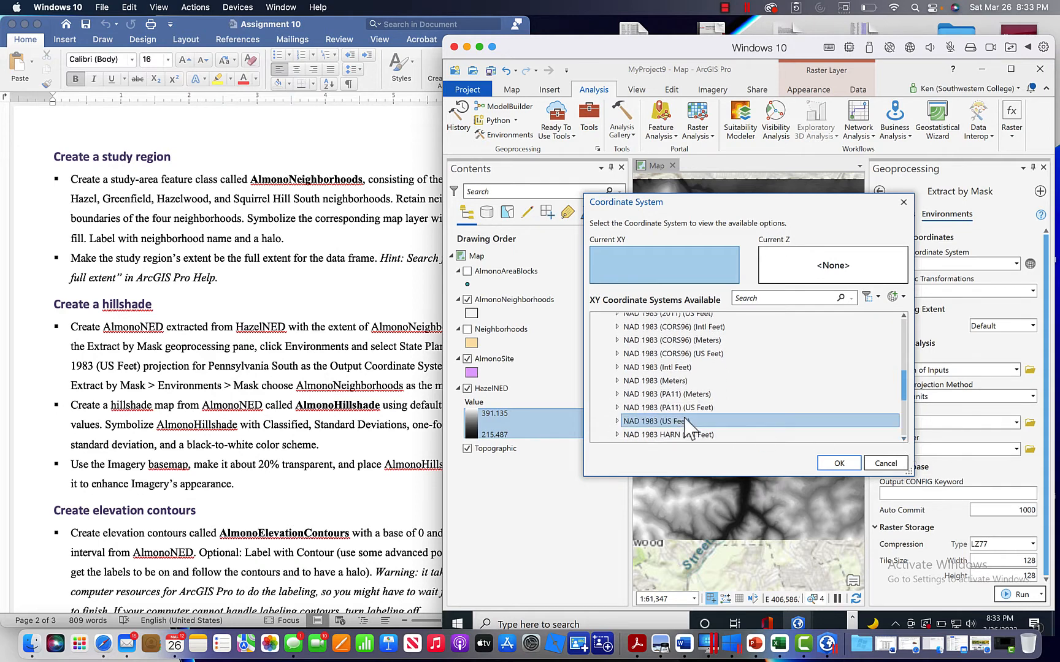
click(616, 421)
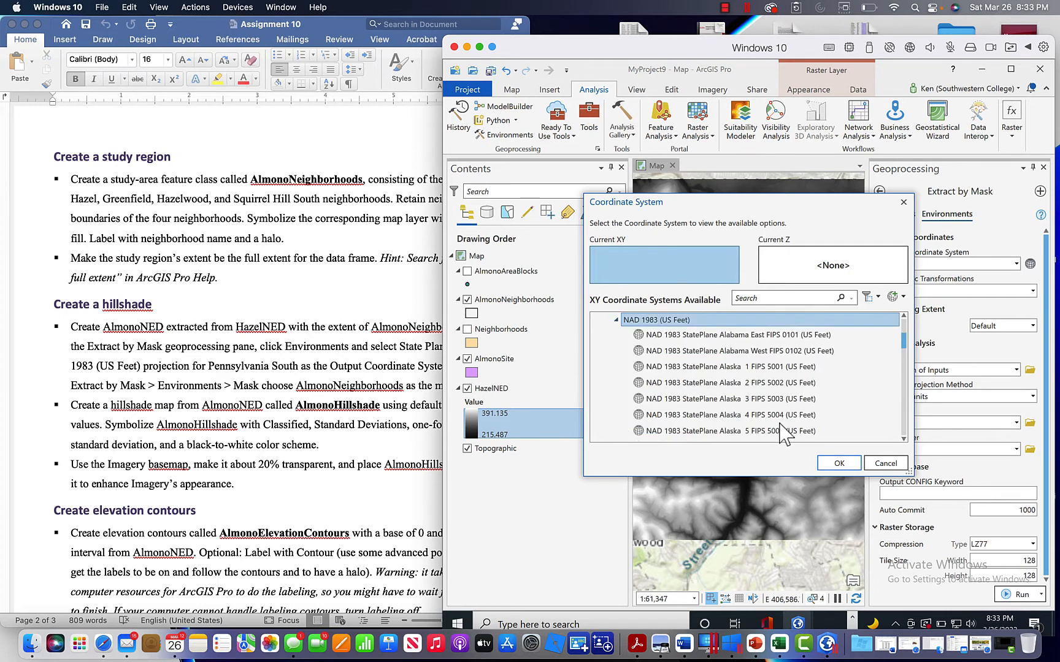
Set the output coordinate system to NAD 1983 StatePlane Pennsylvania South FIPS 3702 (US Feet).
click(903, 438)
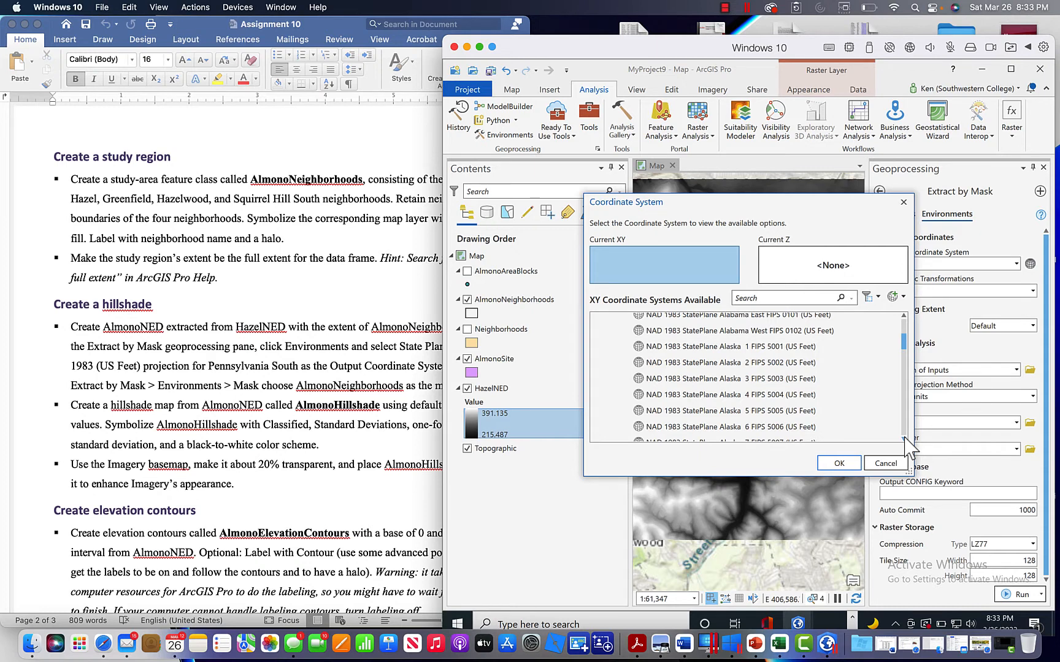
click(903, 438)
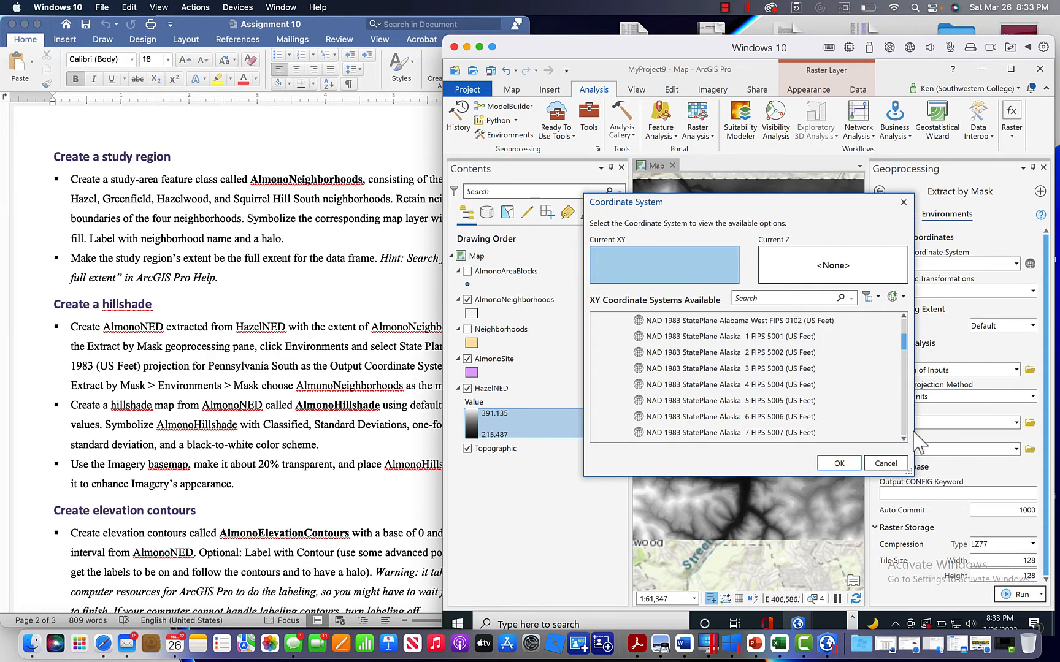
drag(904, 438, 903, 426)
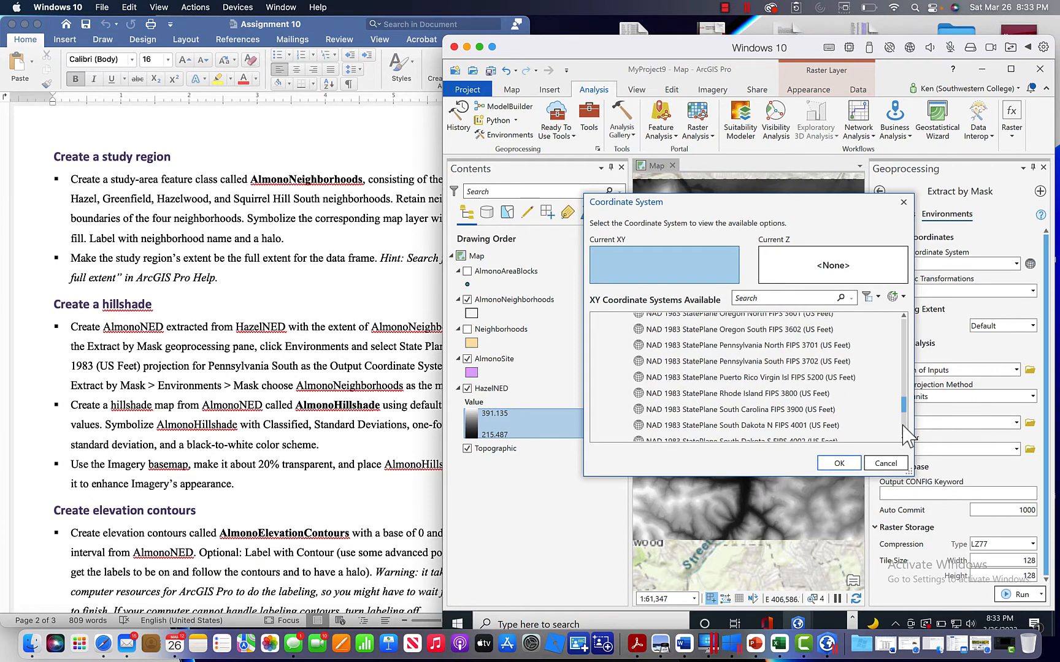
click(785, 362)
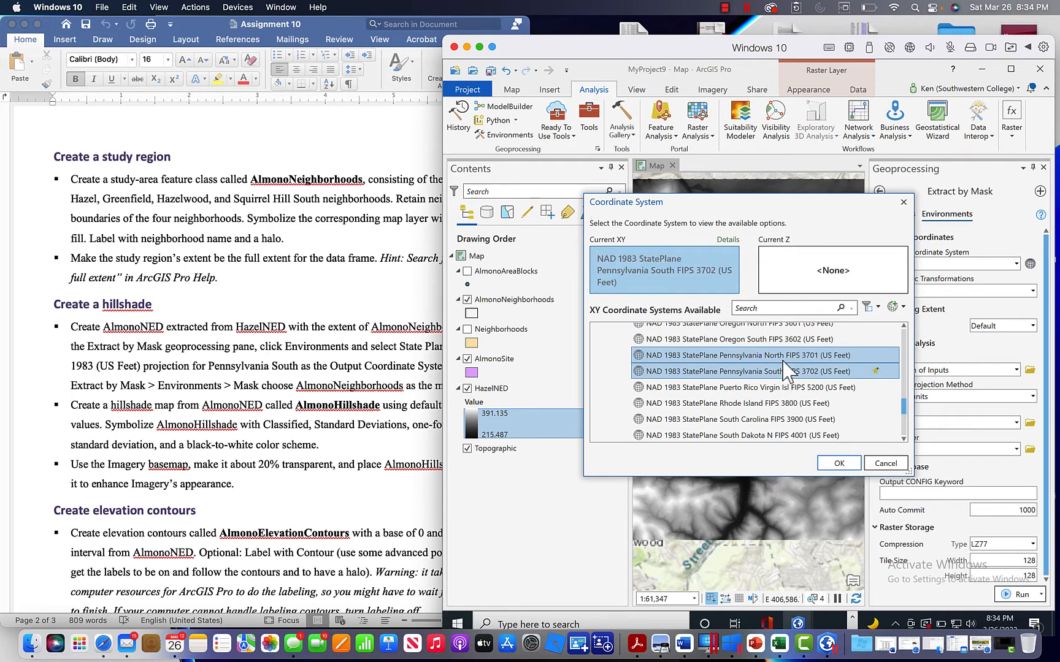
click(840, 463)
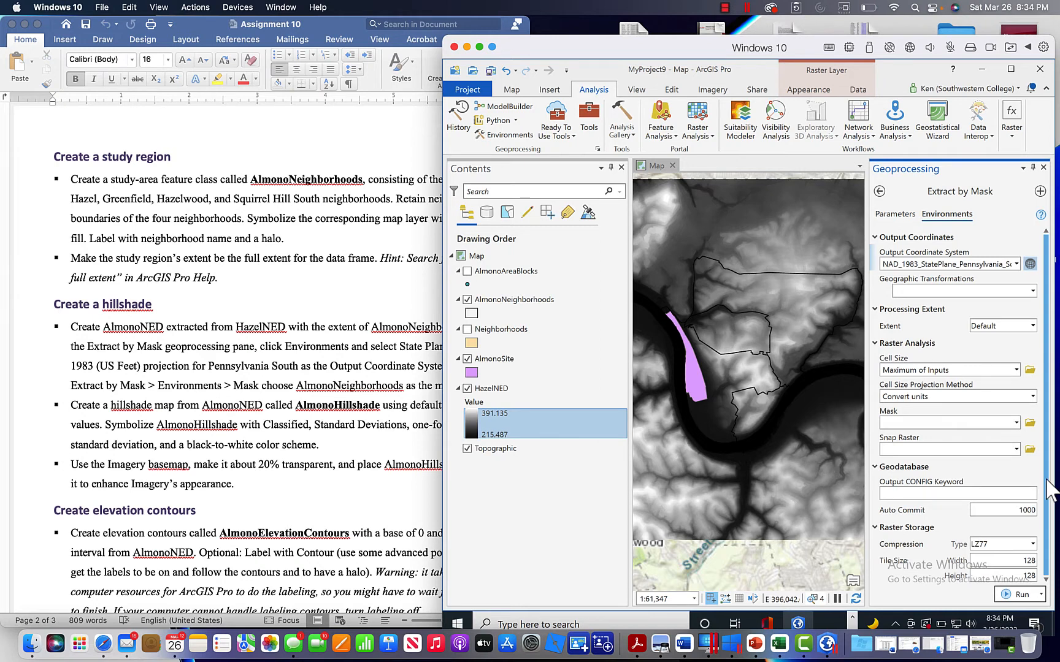
Set AlmonoNeighborhoods as the raster analysis mask in the Extract by Mask environments, following the assignment's instructions.
drag(1047, 480, 1050, 515)
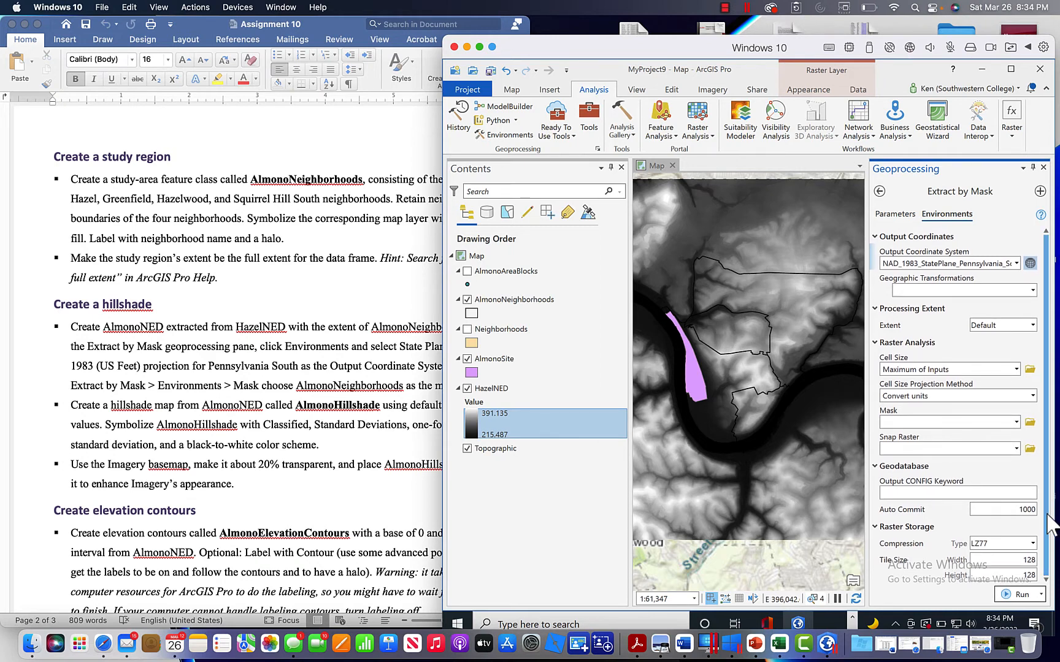
click(330, 430)
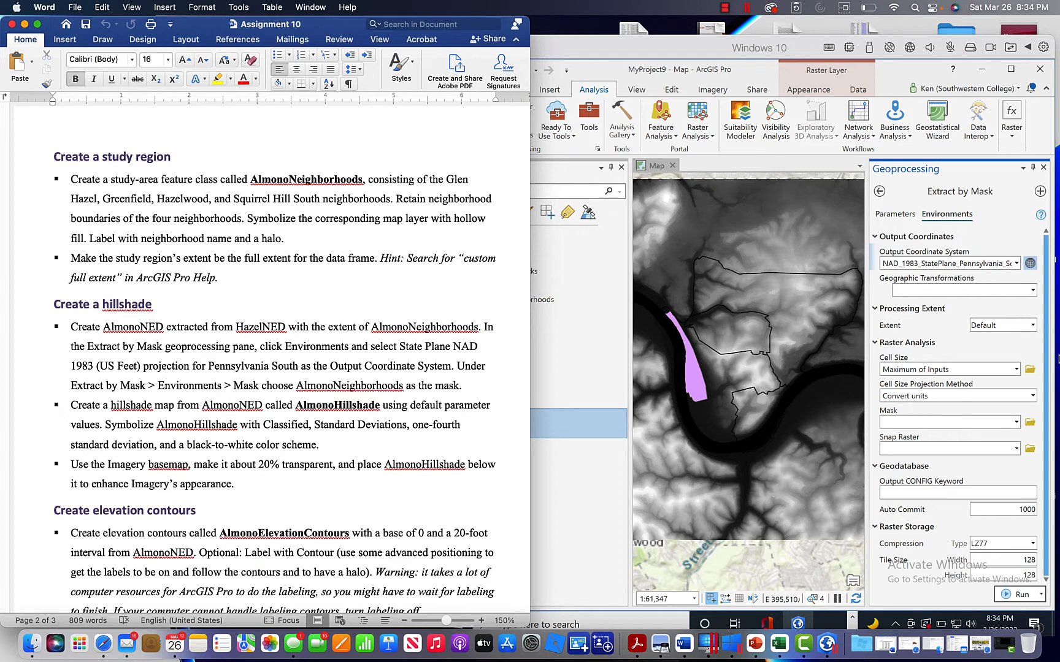
click(1018, 422)
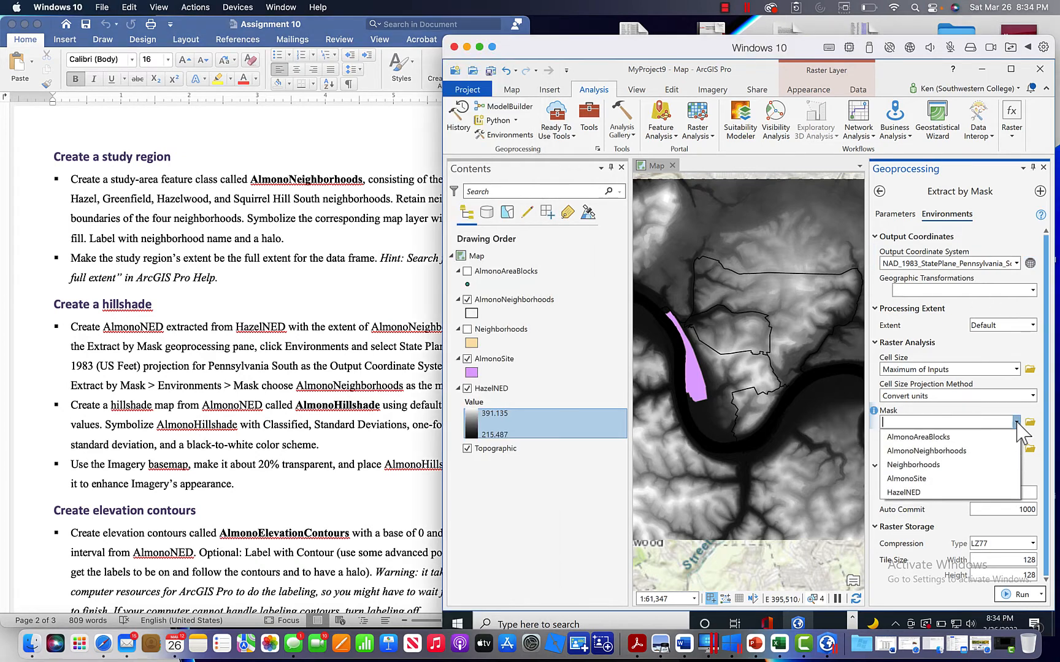
click(975, 452)
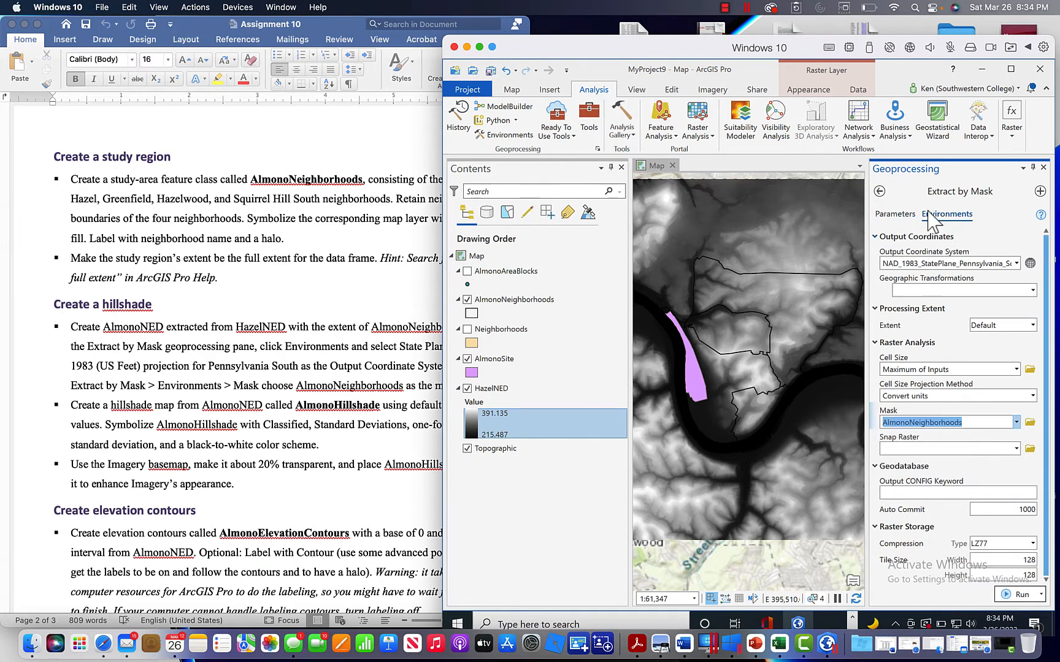
Run Extract by Mask with Extract_Haze1 as the output raster and turn off the HazelNED layer.
click(897, 215)
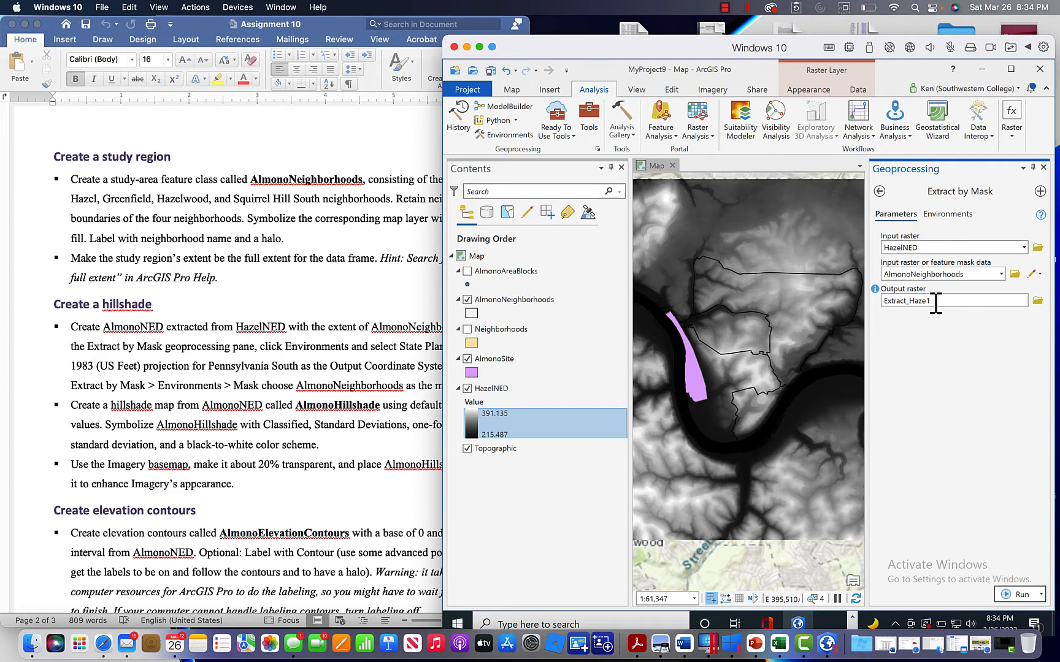
click(1015, 592)
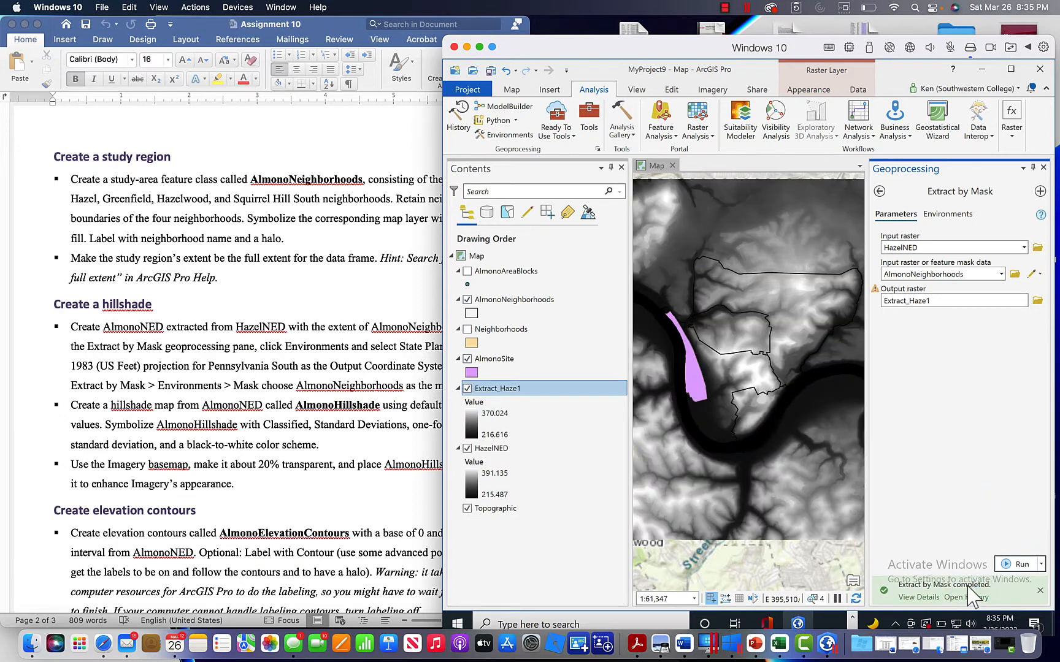
mouse_move(967, 586)
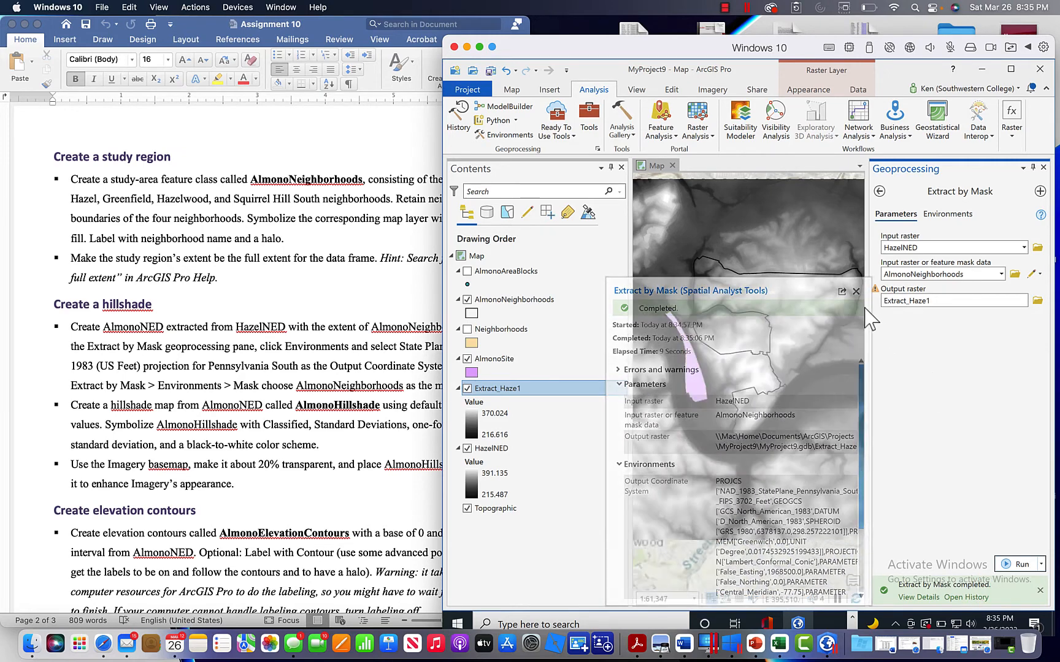
click(1043, 166)
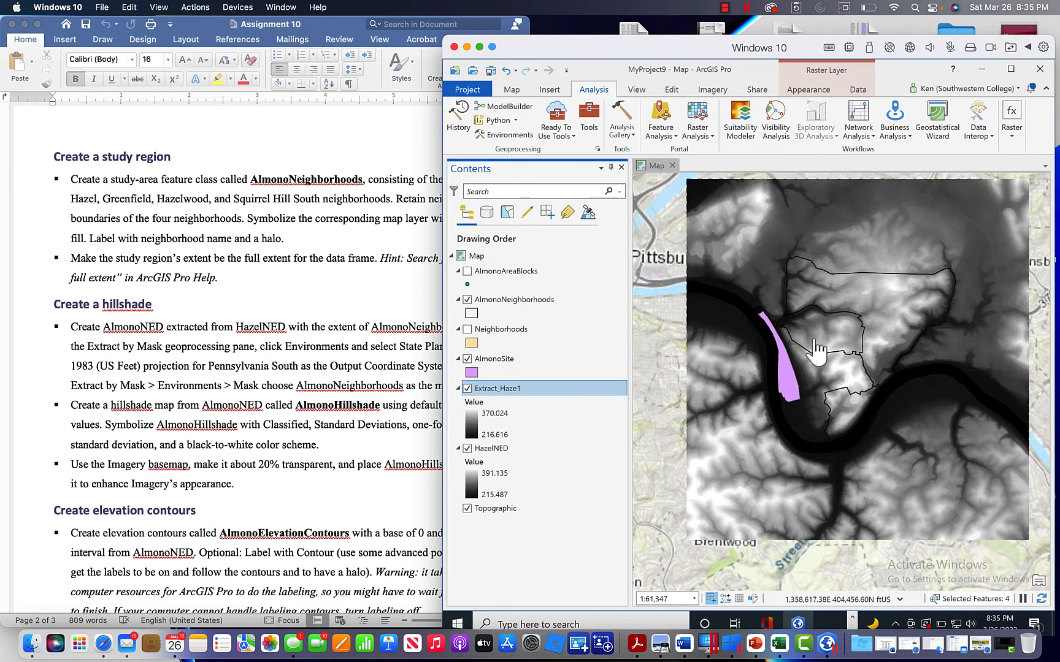
click(467, 449)
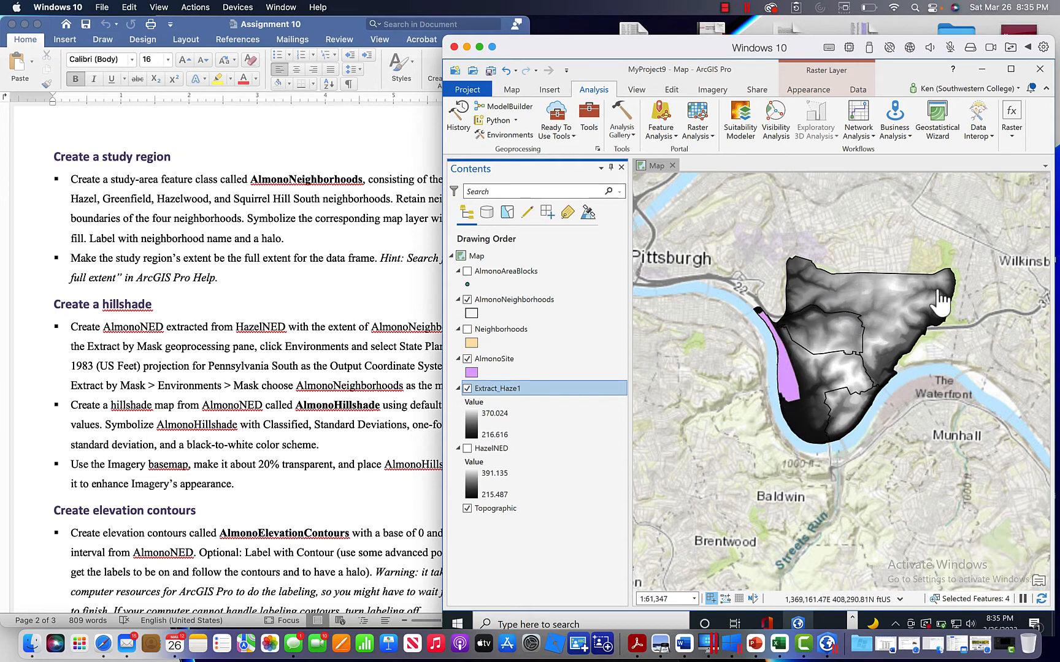
Read the assignment's instructions for the hillshade, the elevation contours and the population density surface.
scroll(224, 441, down, 5)
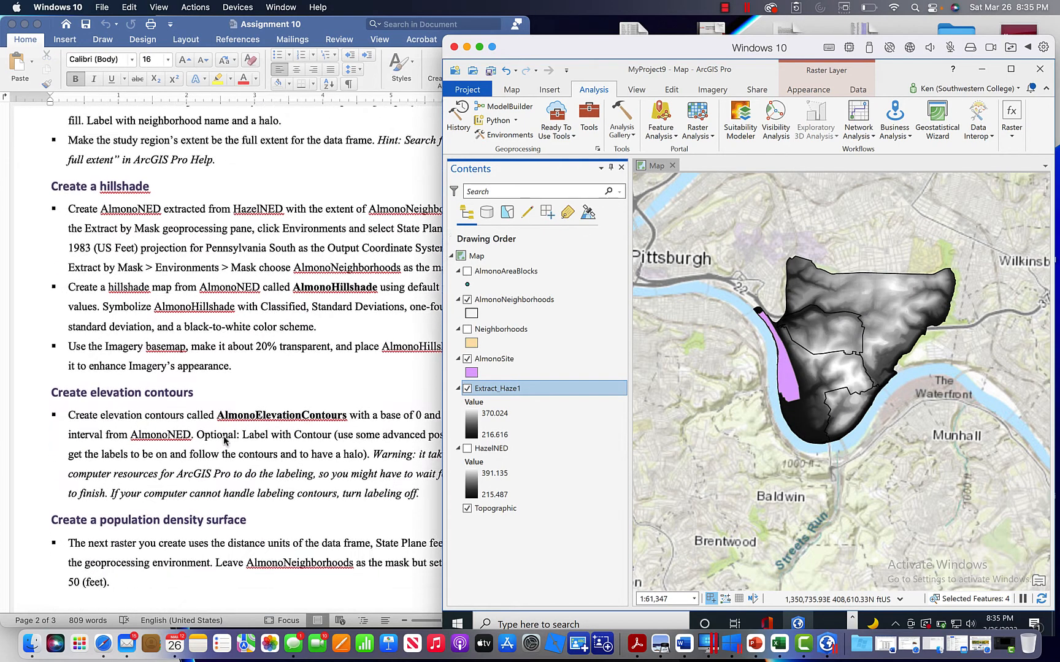
scroll(224, 440, down, 2)
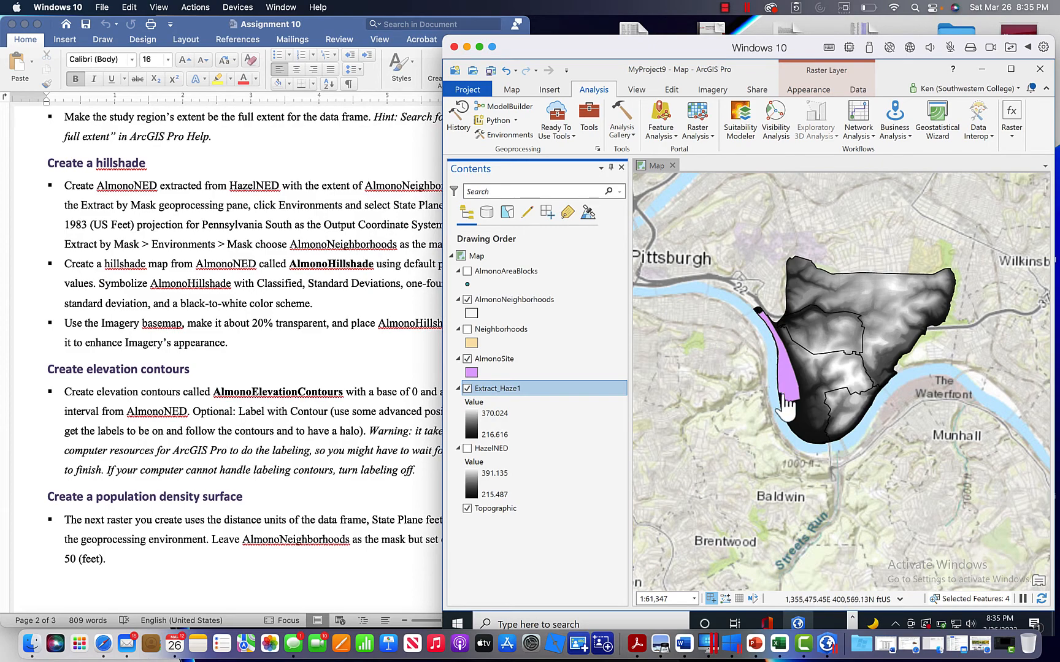
scroll(323, 454, down, 2)
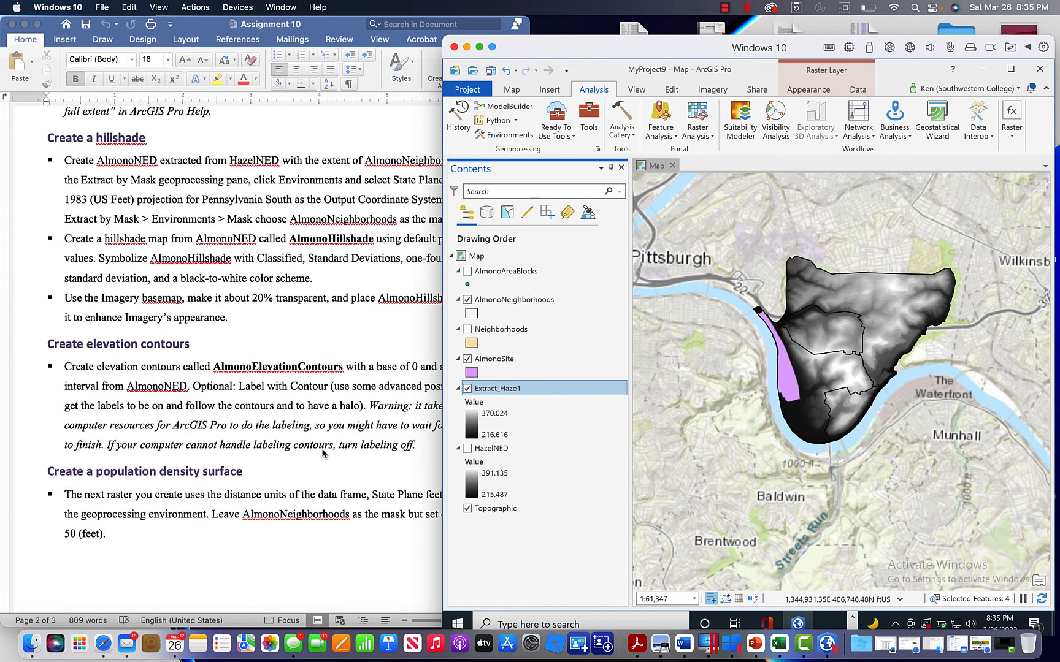
scroll(323, 454, down, 2)
scroll(323, 454, down, 2)
scroll(323, 454, up, 6)
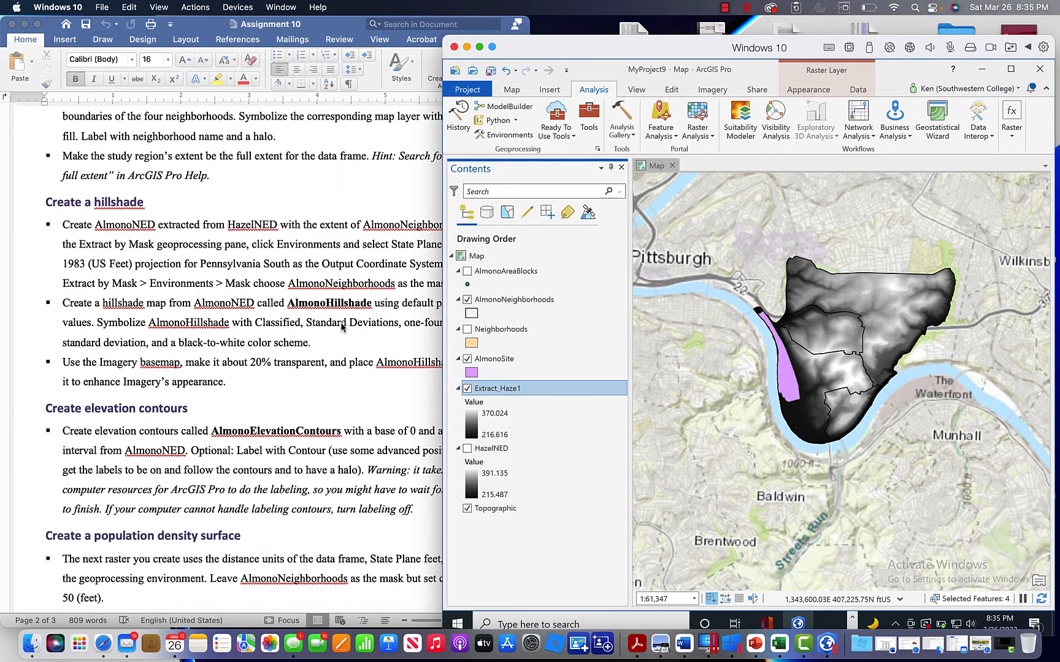
scroll(342, 326, up, 3)
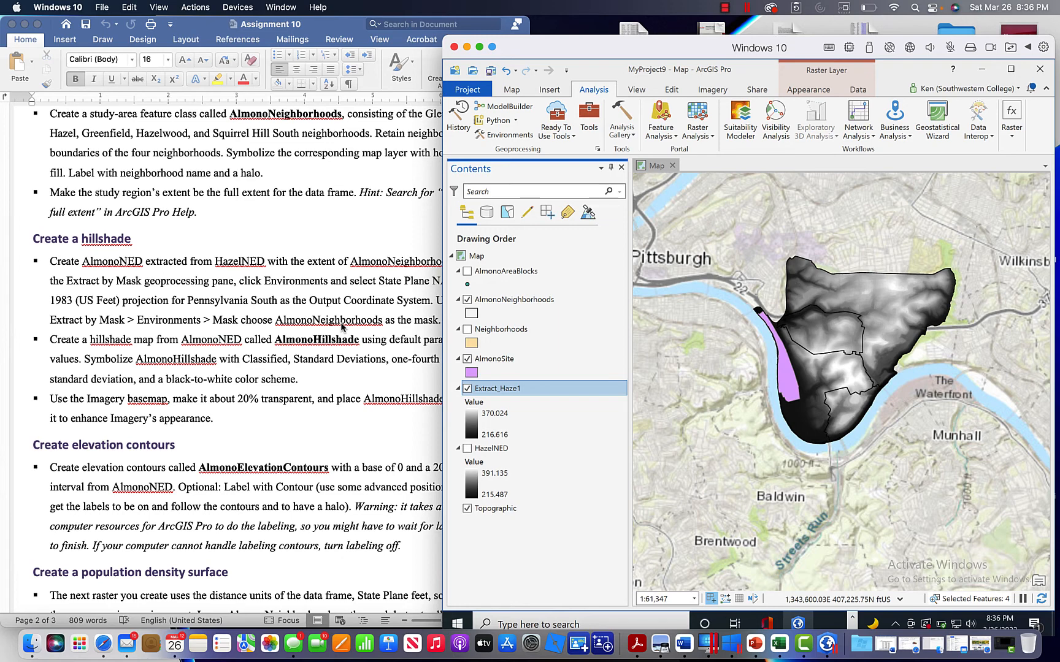
click(725, 8)
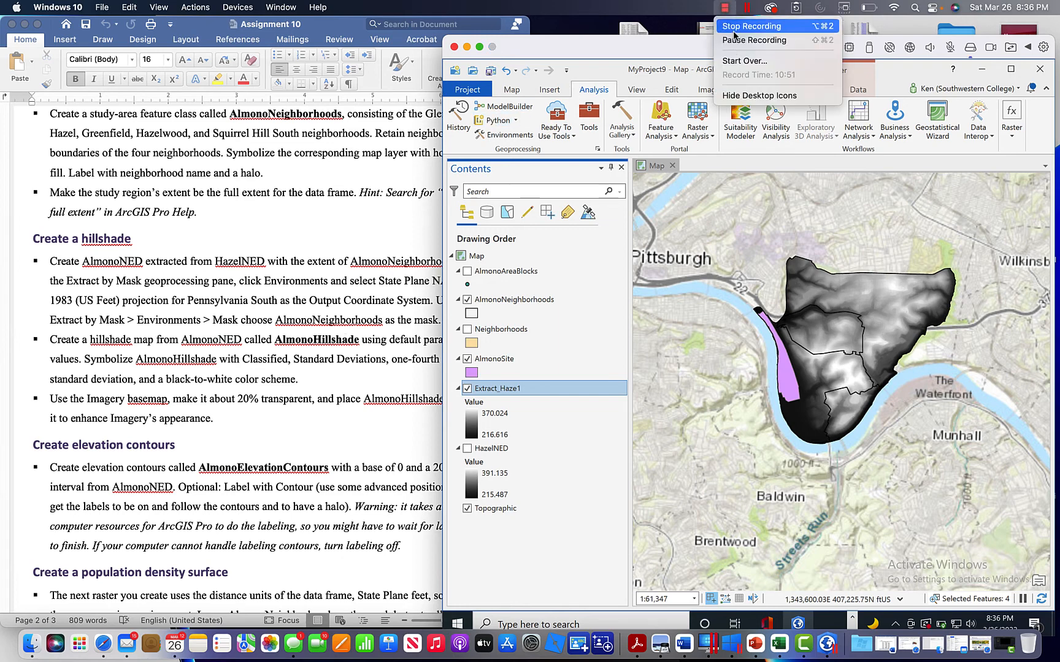